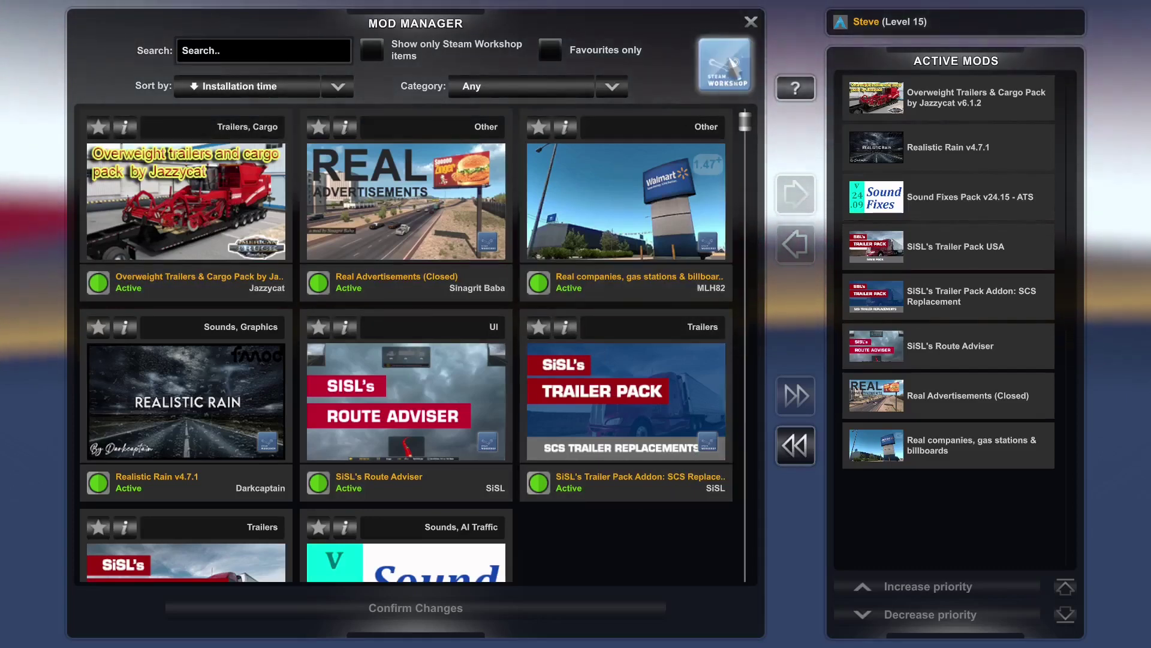
Step: Deactivate the Overweight Trailers & Cargo Pack, moving it out of Active Mods in Mod Manager
left_click(751, 24)
key("alt+Tab")
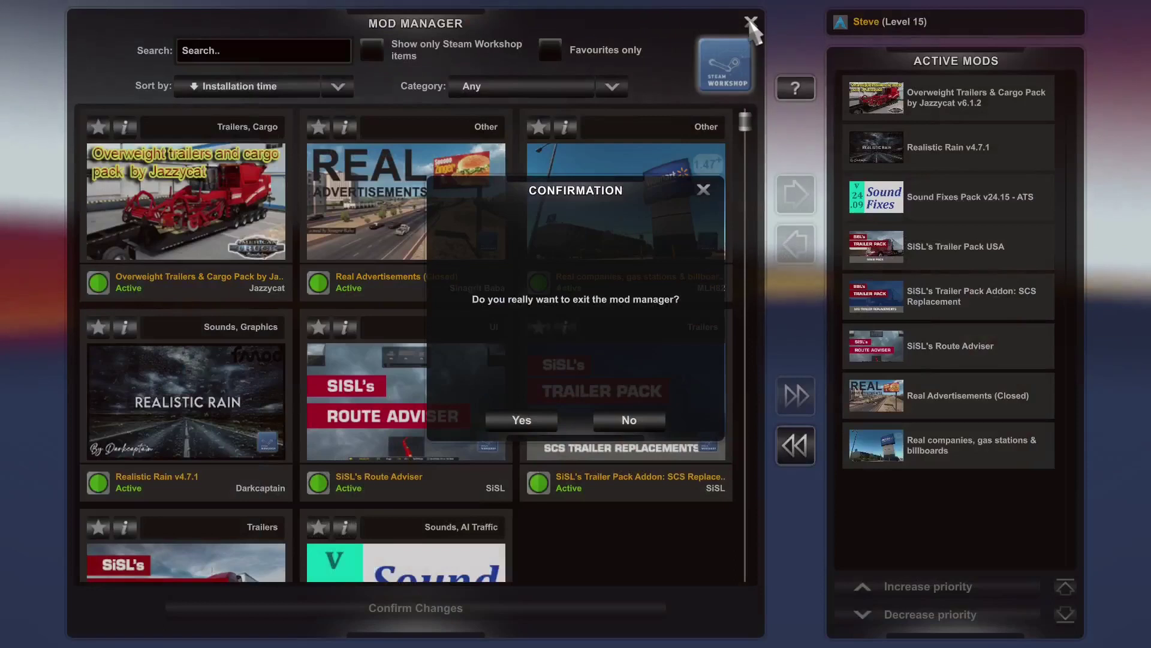
key("alt+Tab")
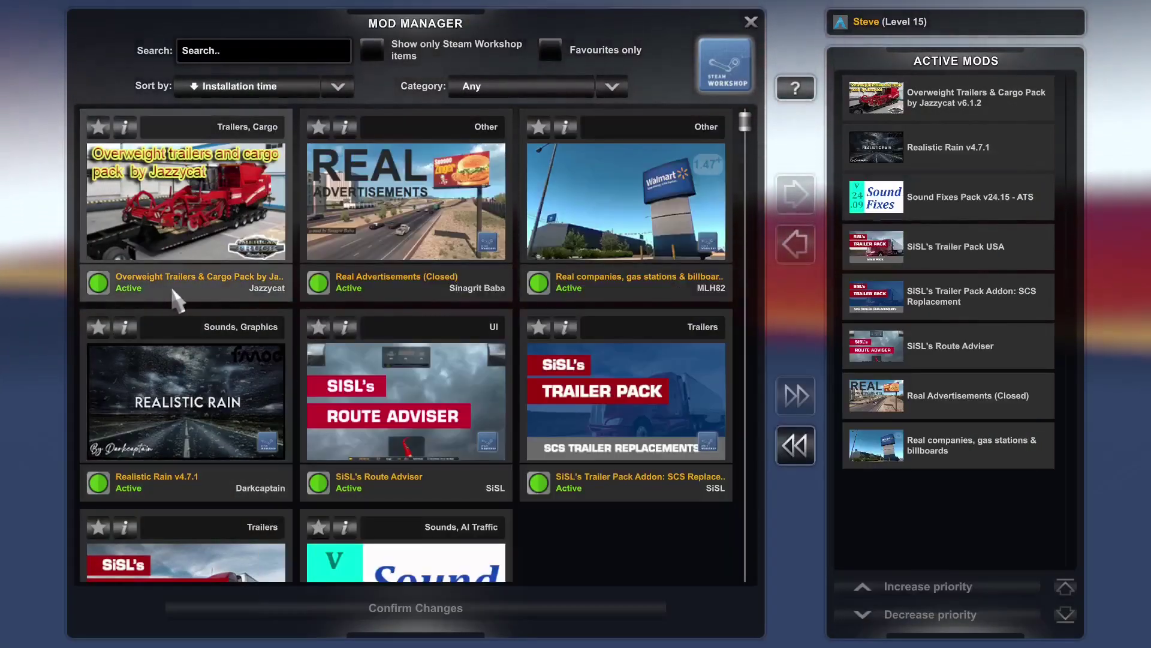
left_click(959, 98)
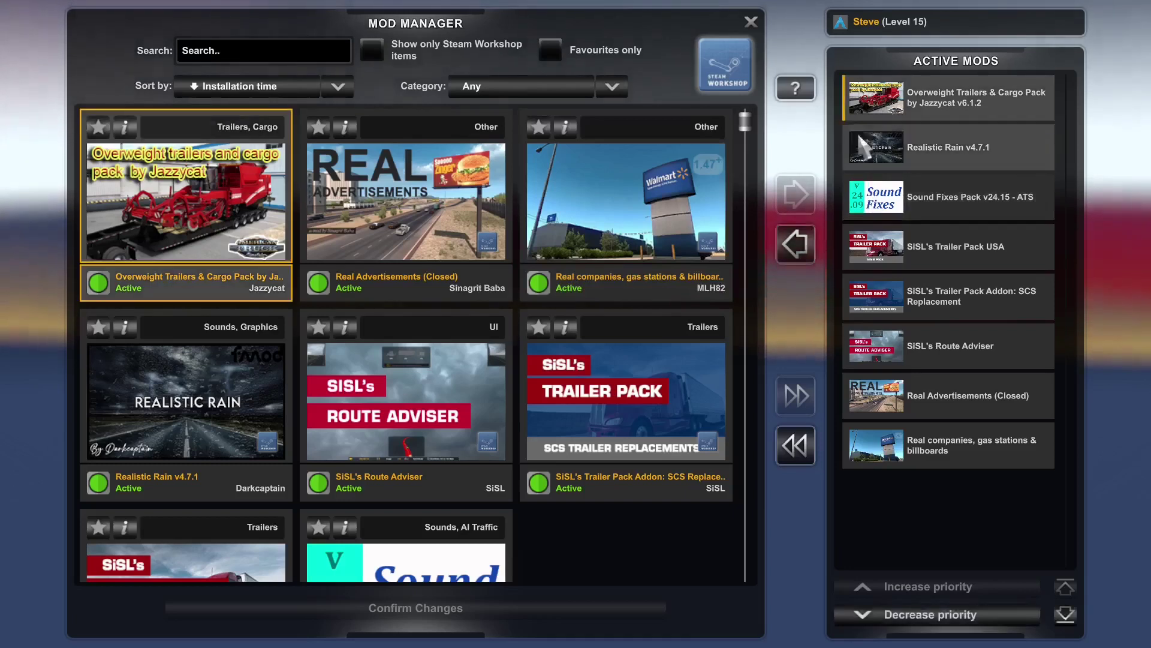
left_click(798, 256)
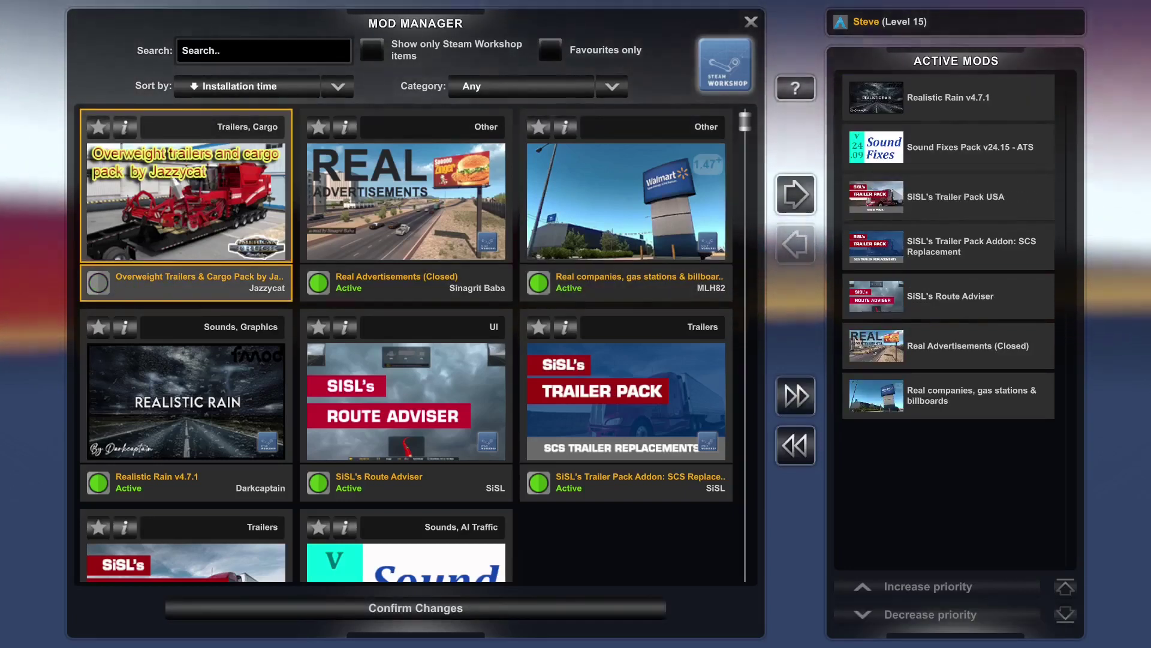
Step: Review the pack's Mod Details, toggle it on and off again, and confirm the mod changes
left_click(122, 129)
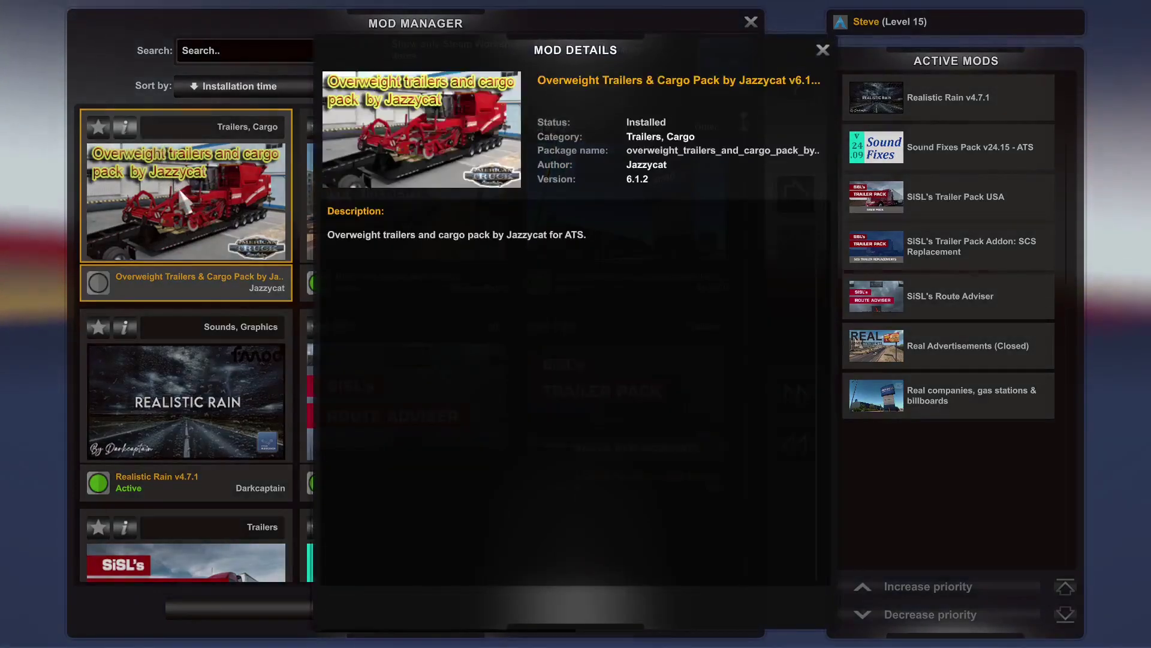
left_click(824, 49)
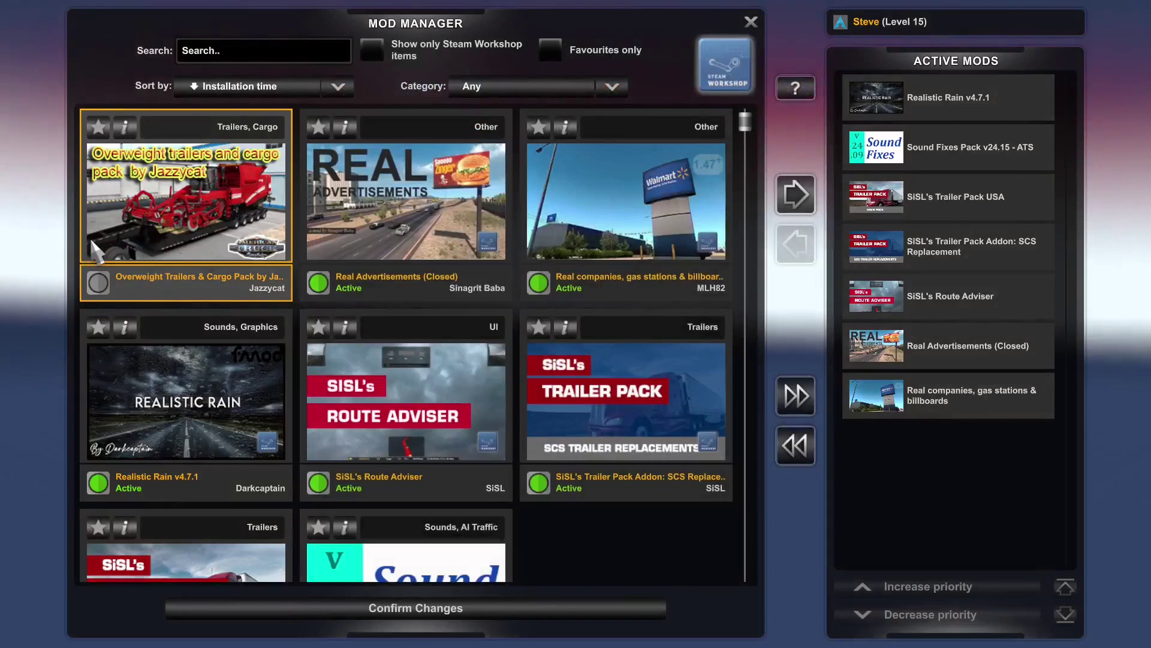
double_click(175, 226)
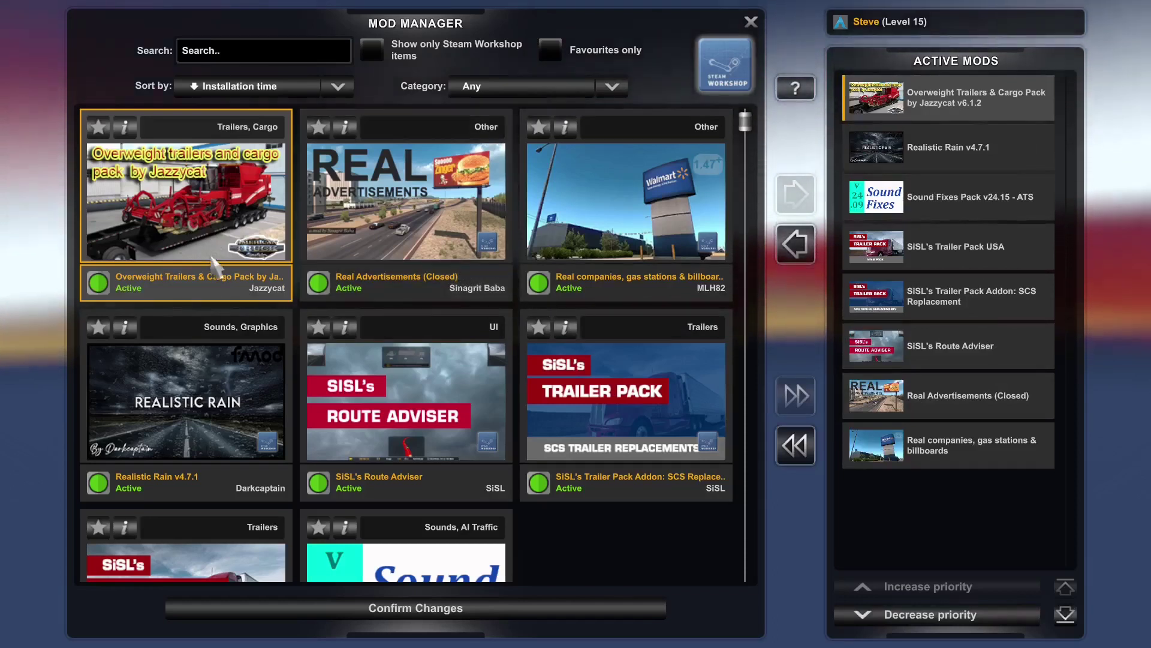
left_click(795, 244)
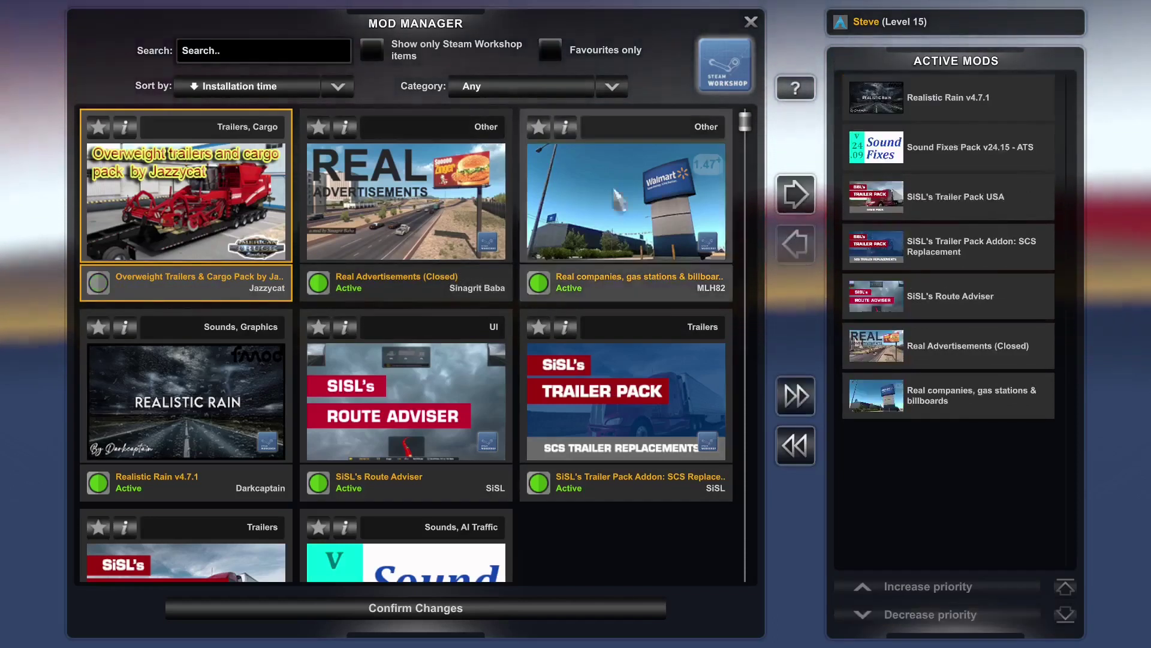
left_click(444, 606)
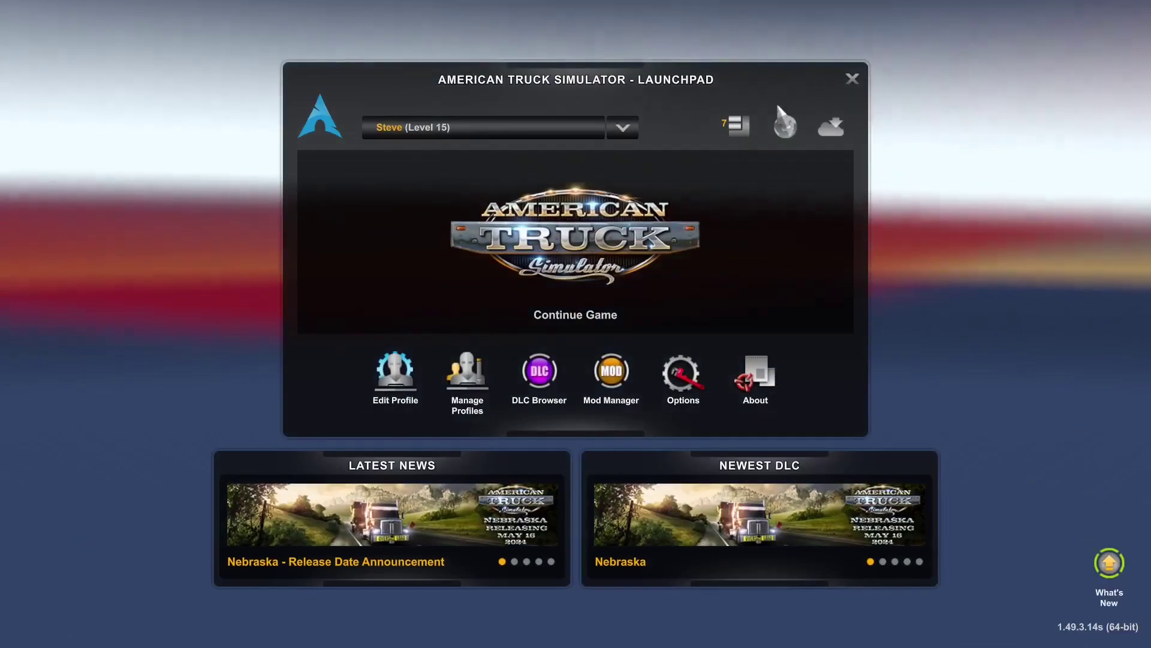
Step: Quit American Truck Simulator from the launchpad, answering Yes to the Quit Game prompt
left_click(852, 79)
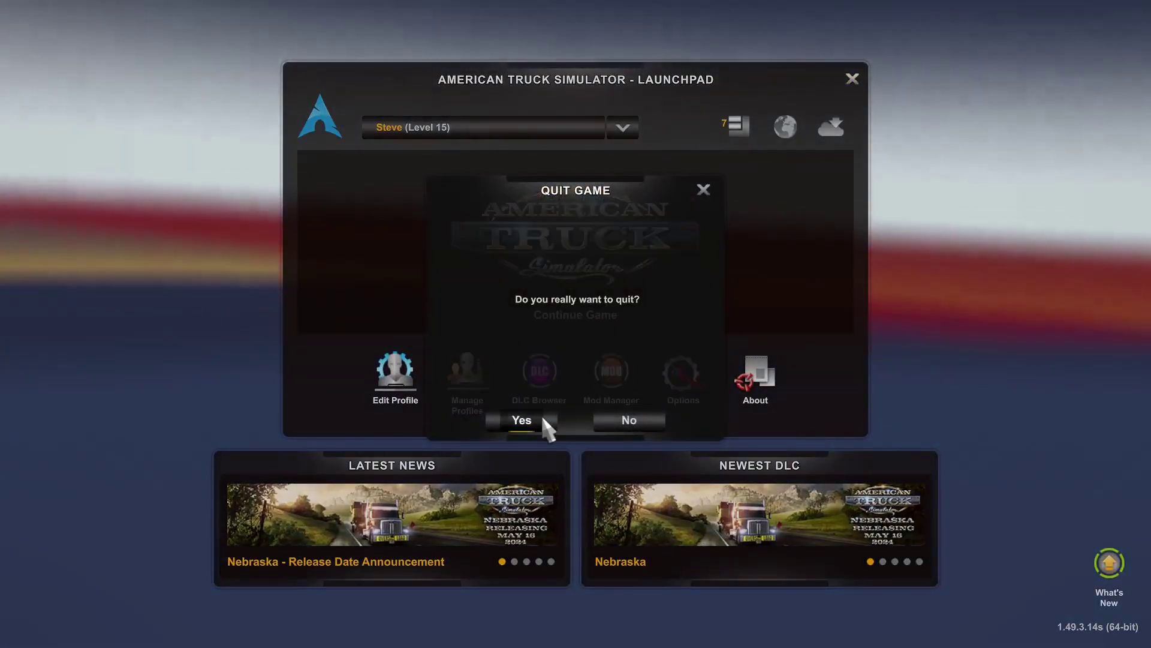
left_click(548, 416)
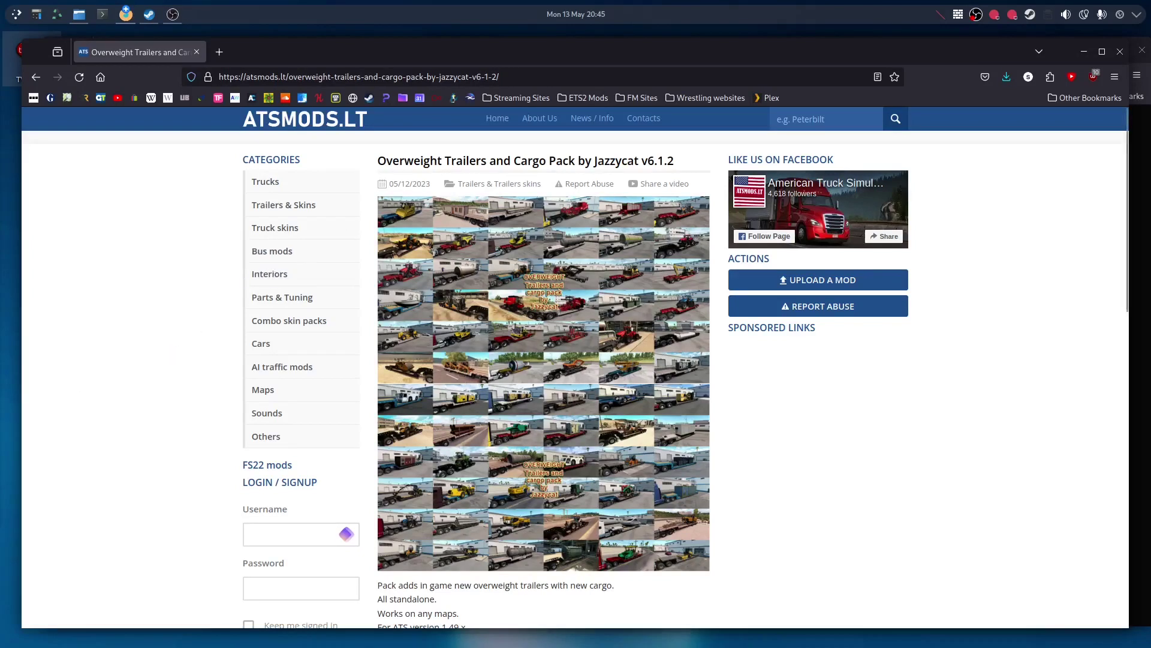
Step: Follow the DOWNLOAD link on the Overweight Trailers and Cargo Pack v6.1.2 mod page
left_click(419, 77)
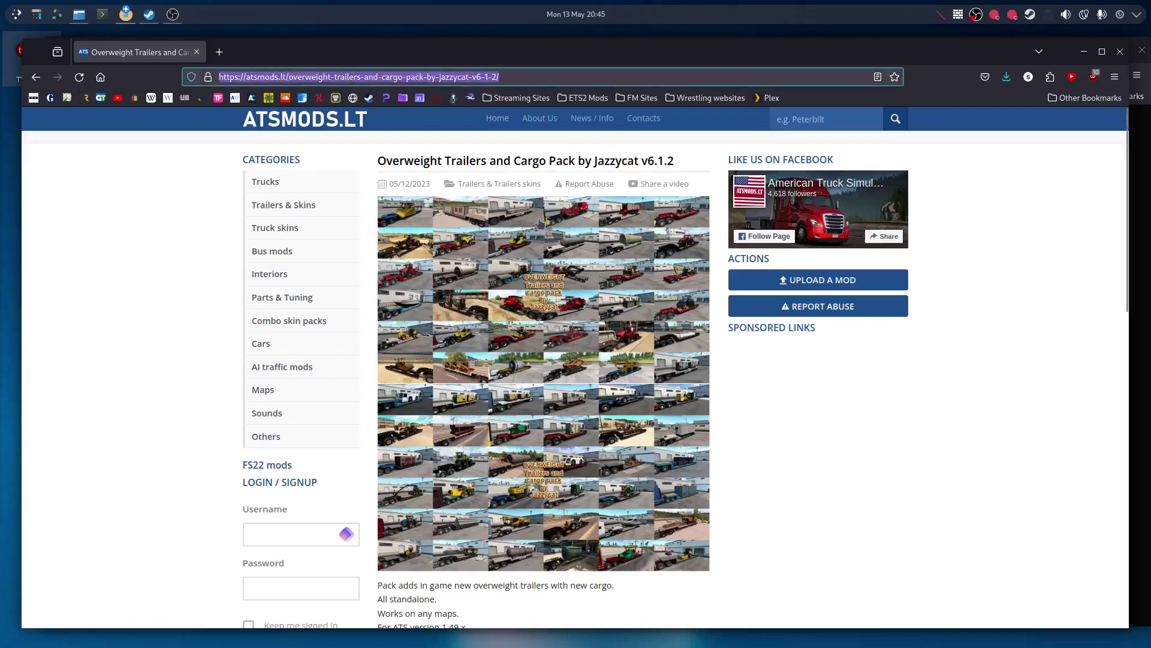
scroll(592, 331, "down", 4)
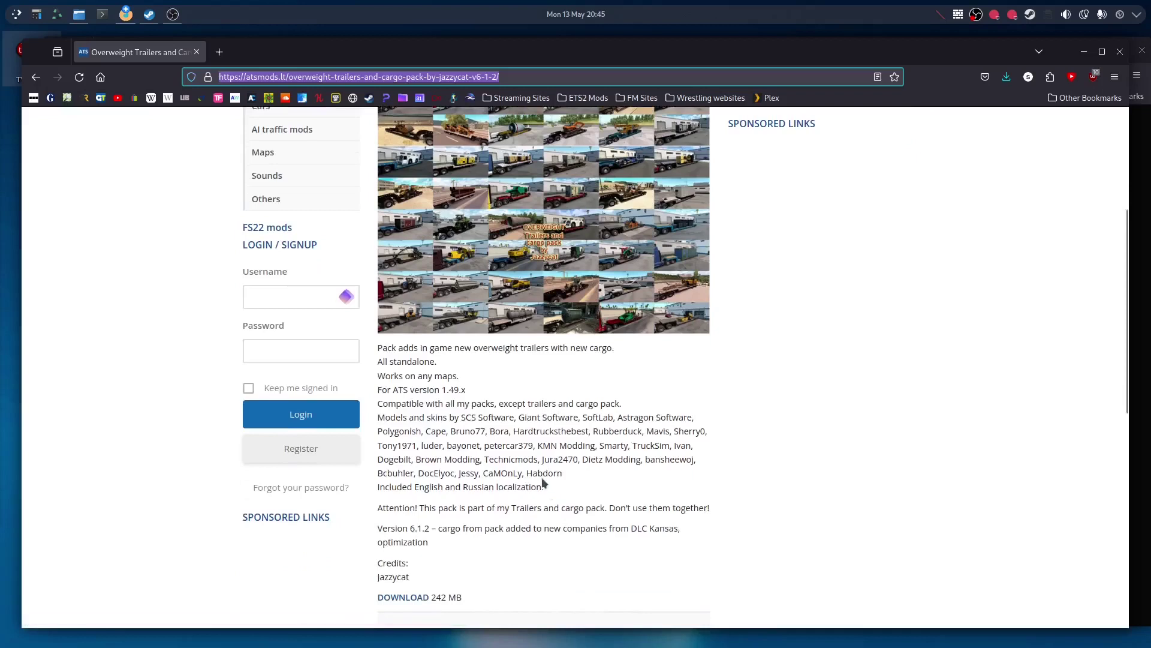
left_click(406, 598)
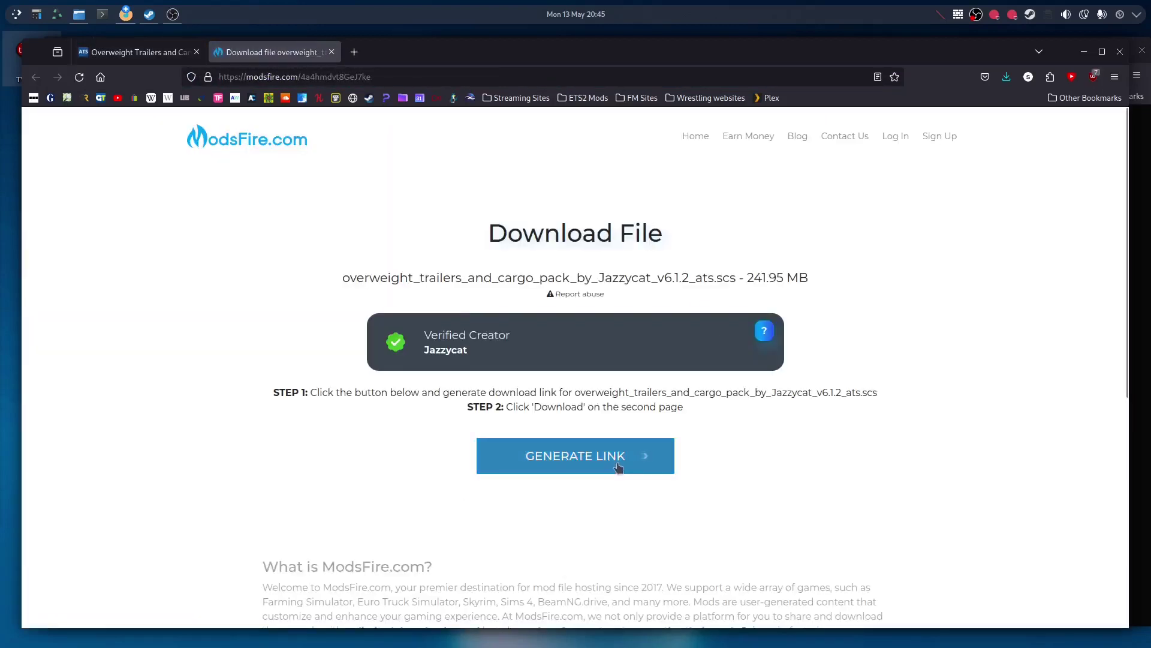
Step: Generate the ModsFire link and download the 241.95 MB overweight trailers .scs file
left_click(615, 462)
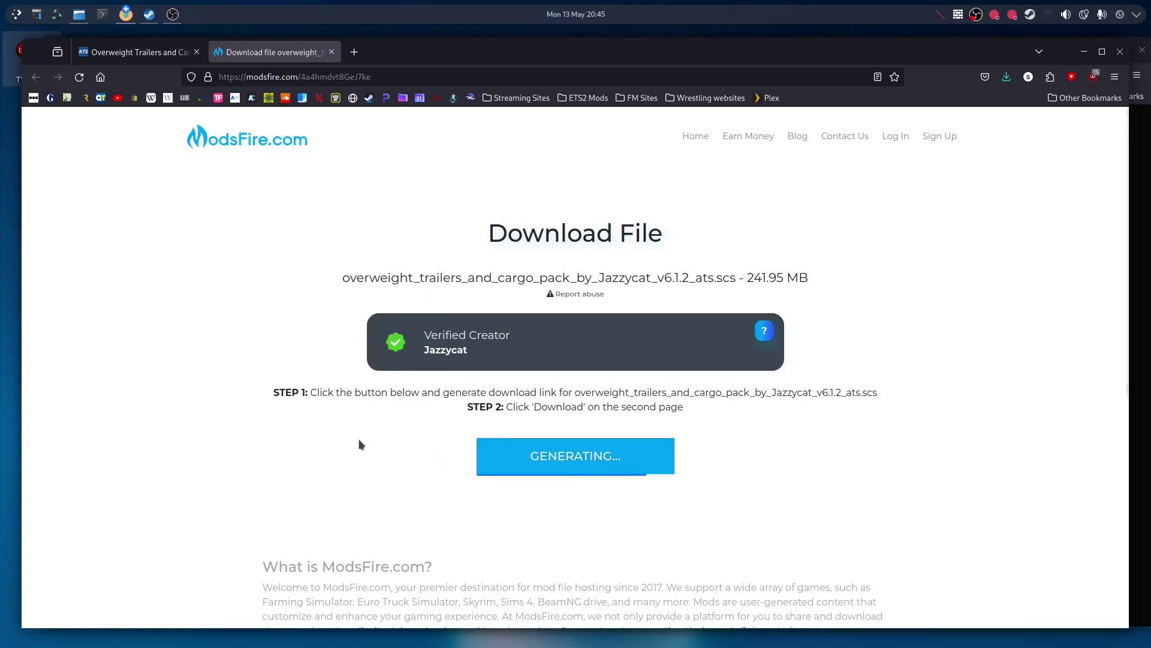
left_click(582, 459)
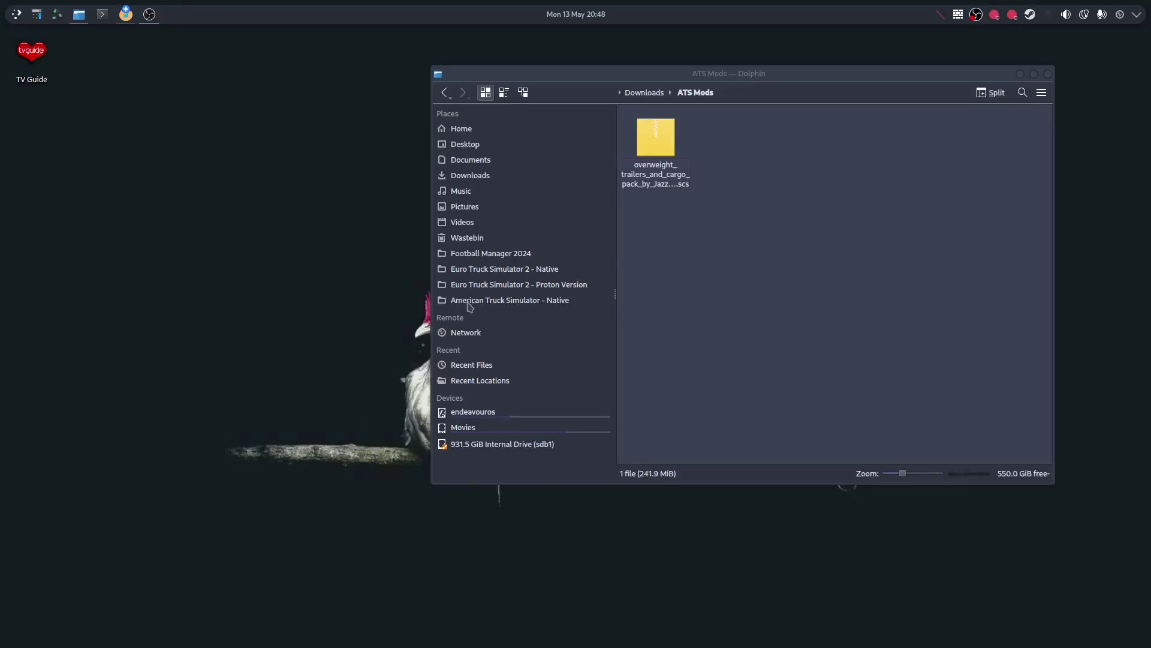
Step: Confirm the American Truck Simulator - Native mod folder holds the trailers .scs, then go Home
left_click_drag(570, 76, 447, 56)
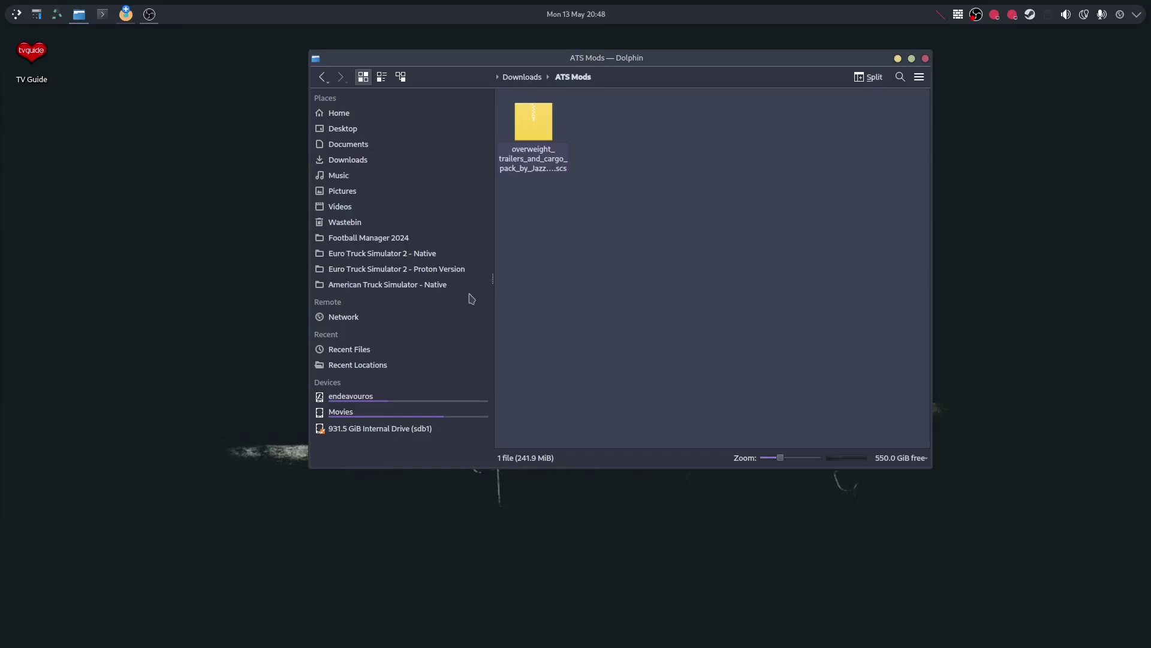
left_click(428, 288)
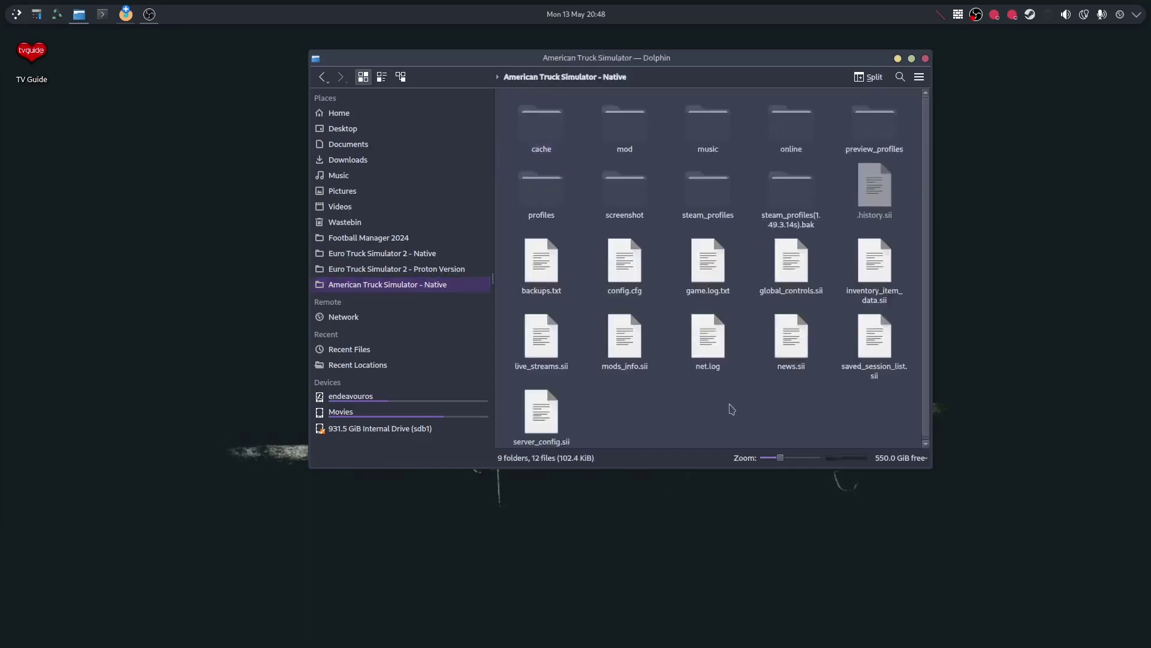
double_click(637, 134)
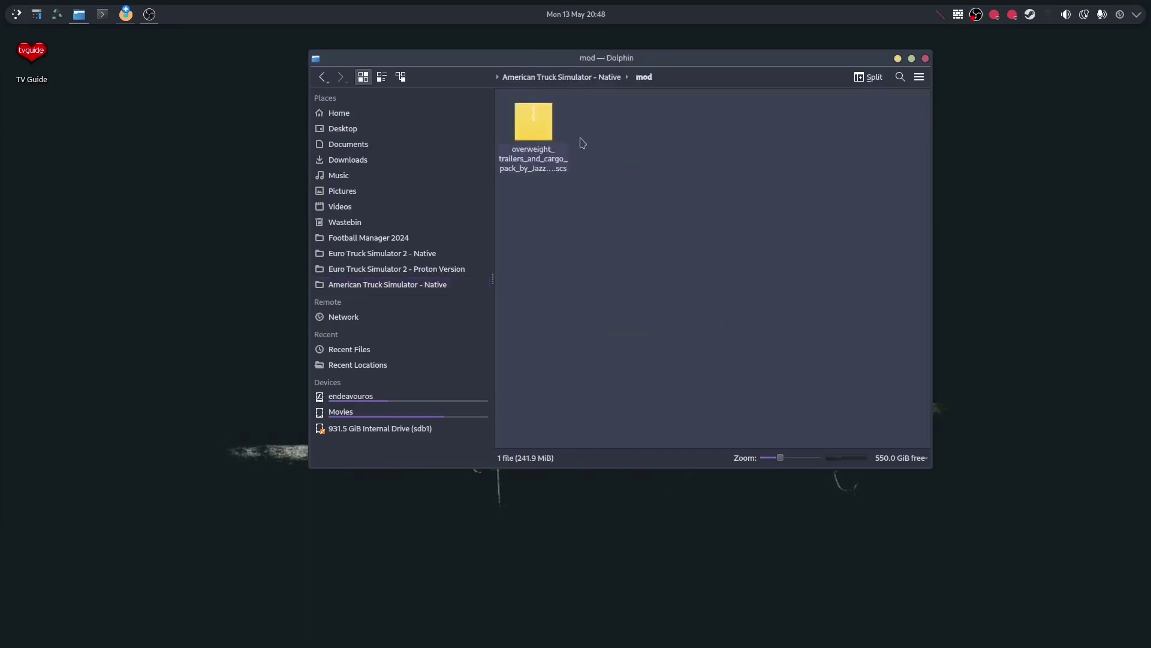
left_click(323, 78)
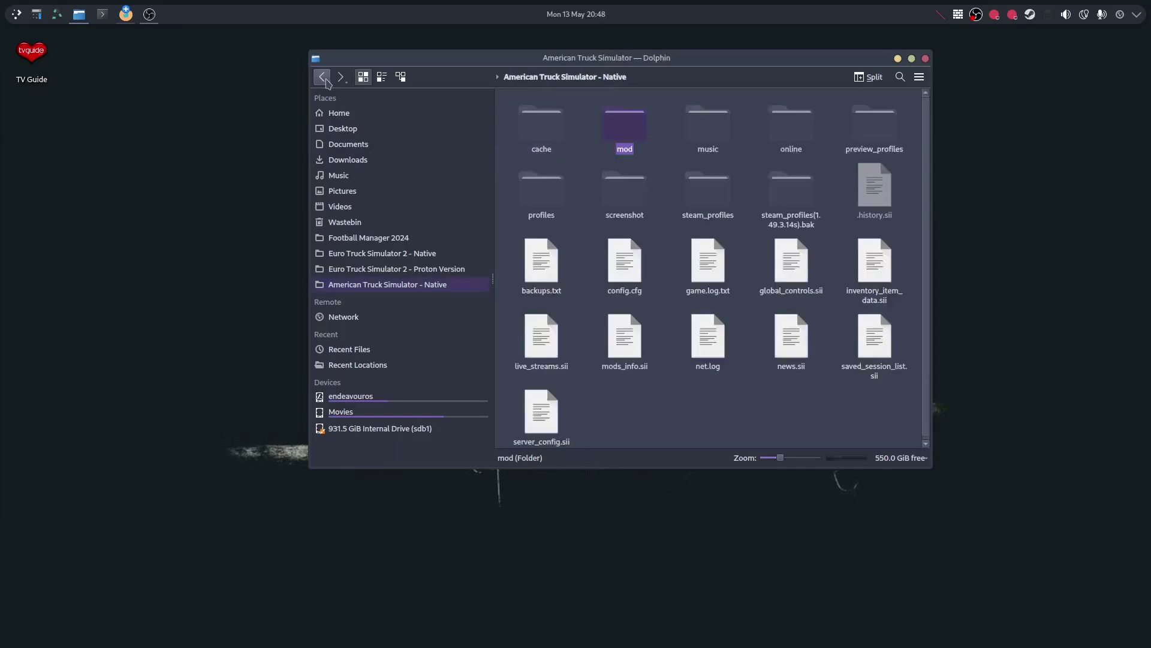
left_click(339, 113)
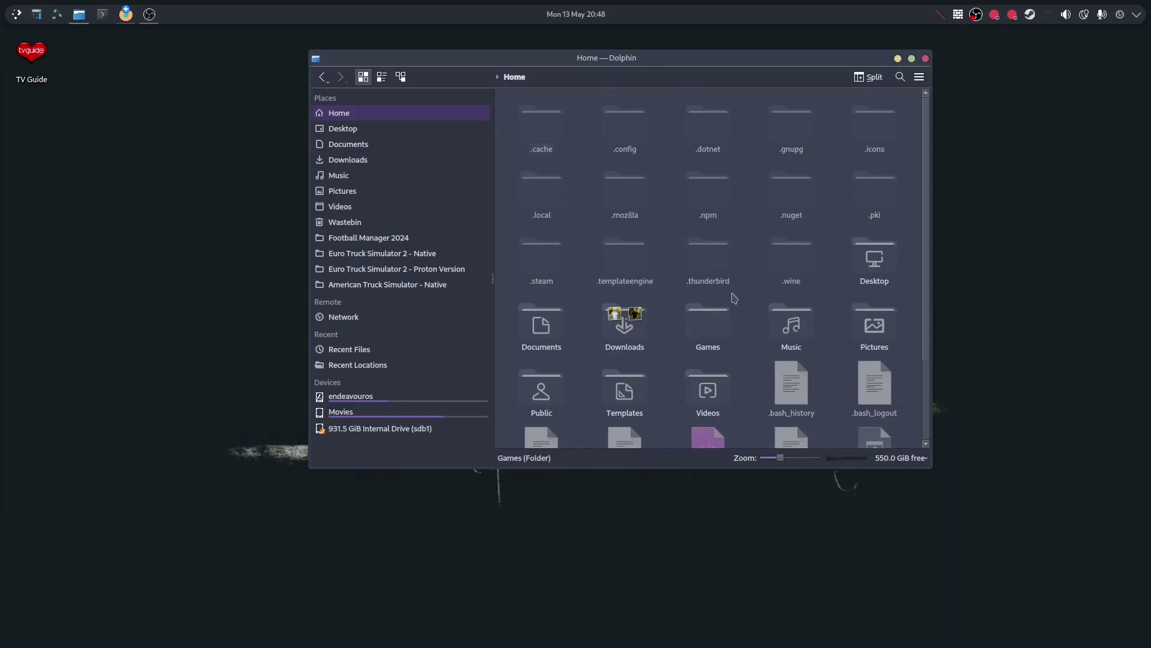
Step: With hidden files shown, browse into .local/share and check the American Truck Simulator folder
key("ctrl+h")
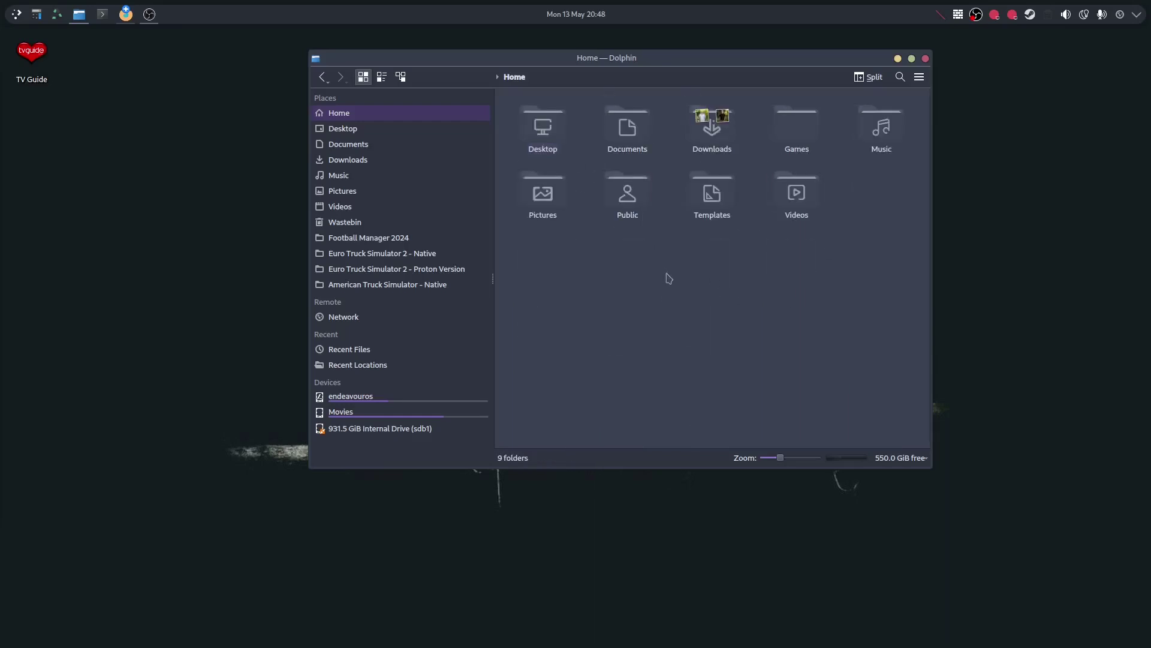
key("ctrl+h")
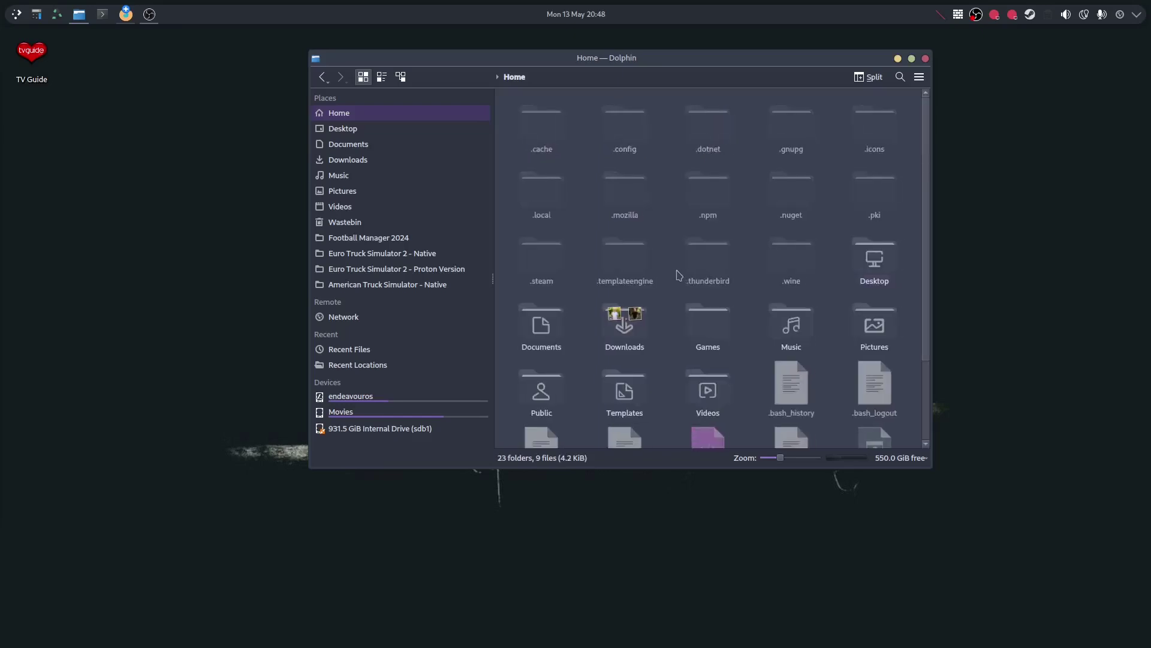
double_click(546, 196)
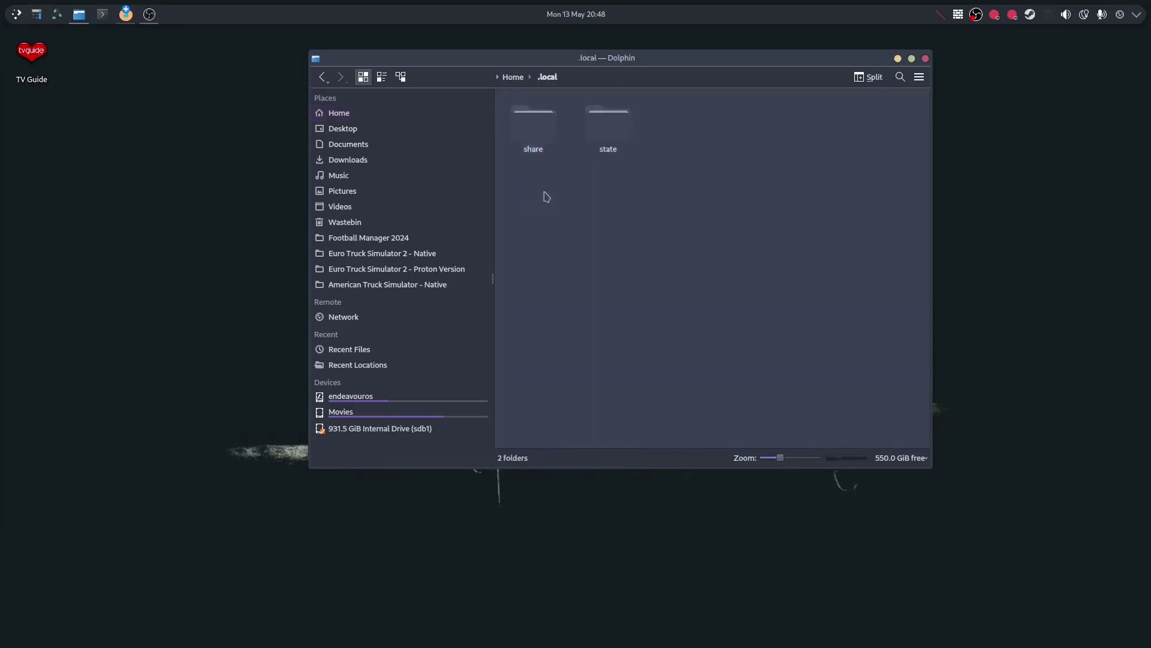
double_click(538, 135)
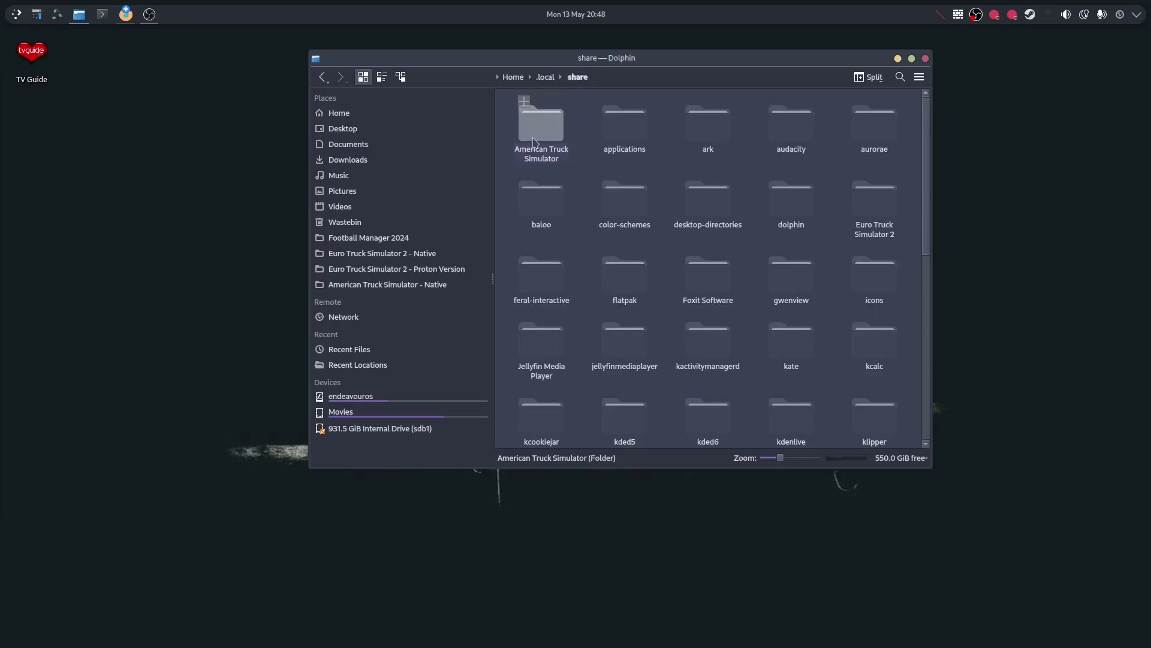
double_click(536, 129)
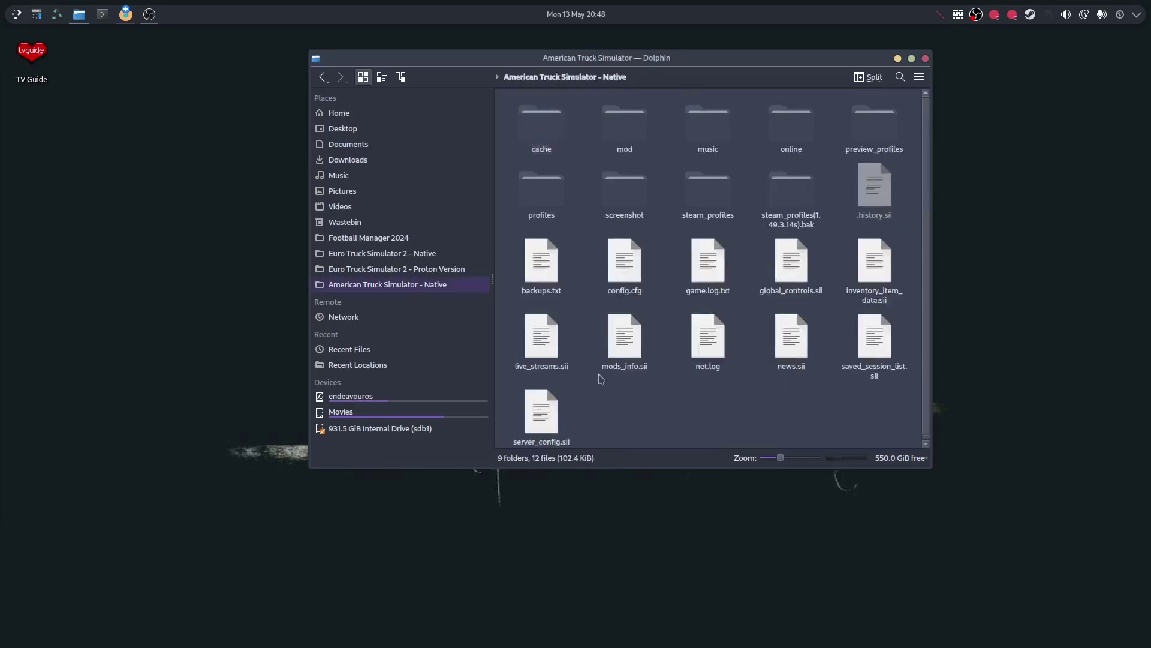
left_click(322, 77)
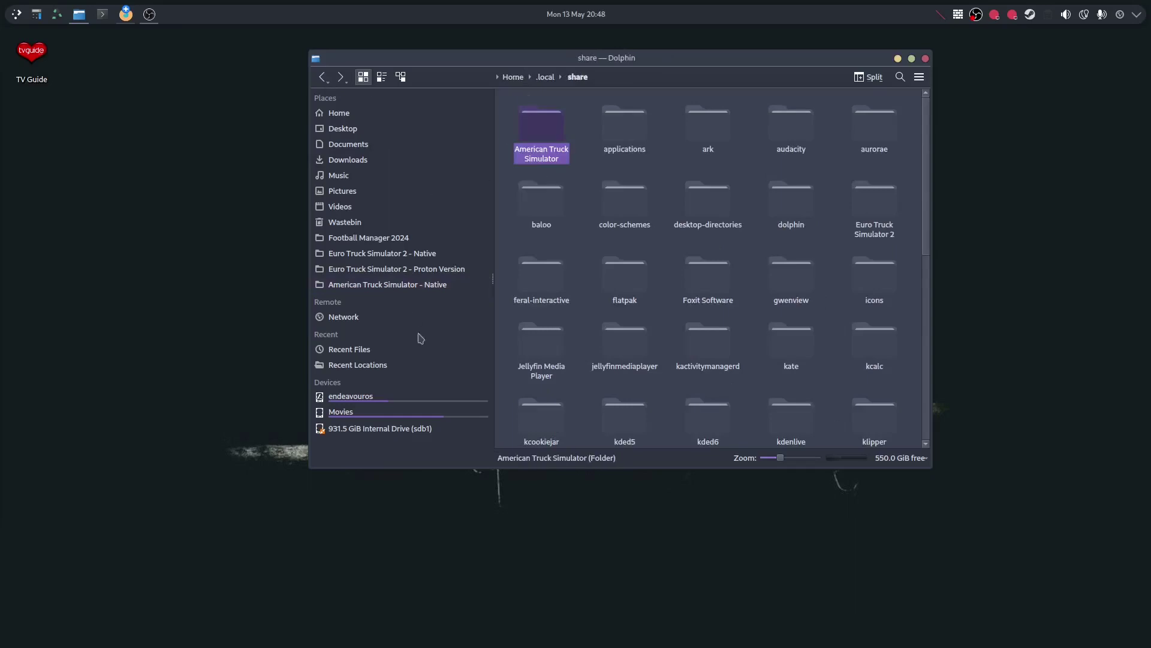
Step: Remove the old American Truck Simulator - Native bookmark from Places
left_click(379, 291)
right_click(379, 291)
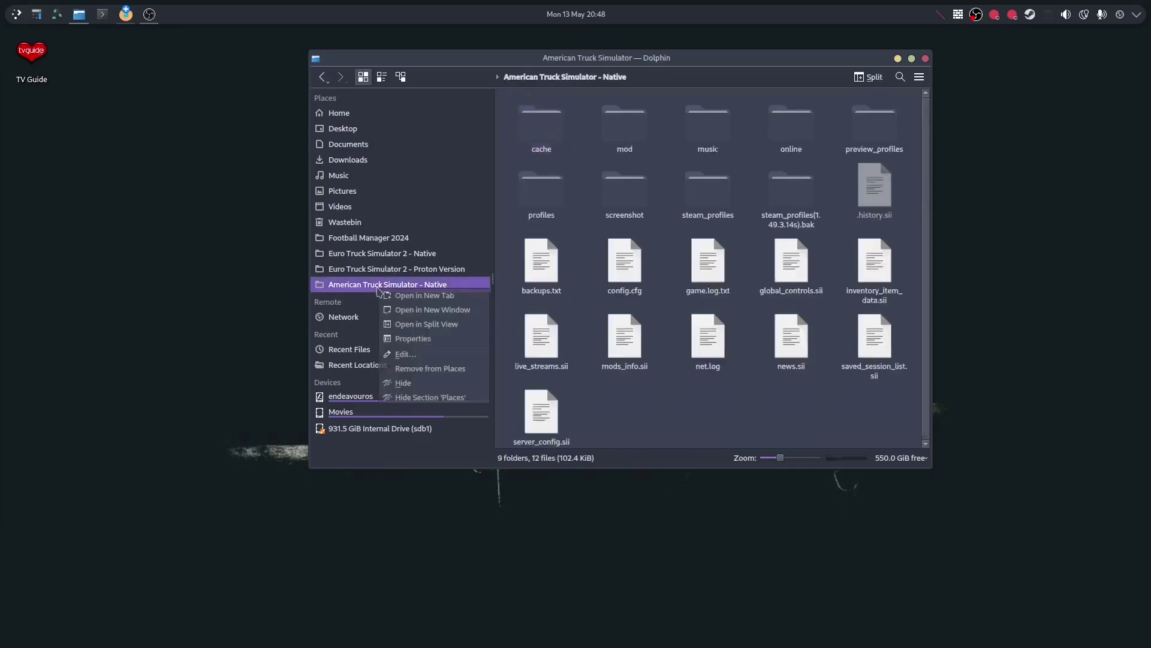
left_click(408, 374)
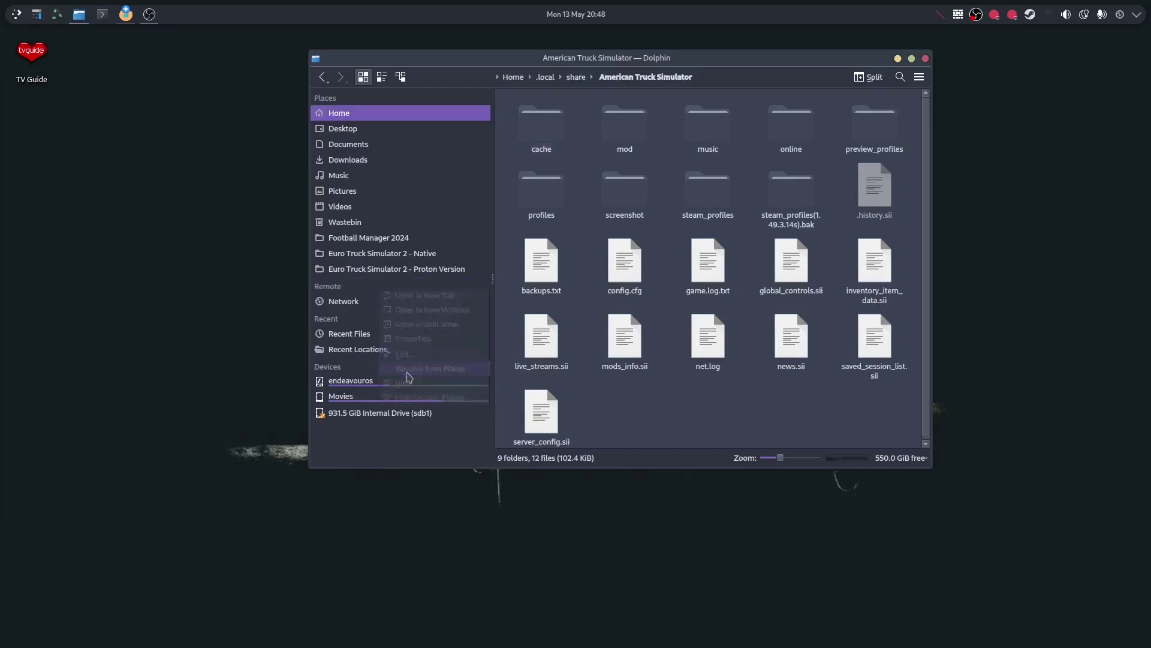
Step: Pin the share folder's American Truck Simulator folder to Places as 'American Truck Simulator - native'
left_click(576, 78)
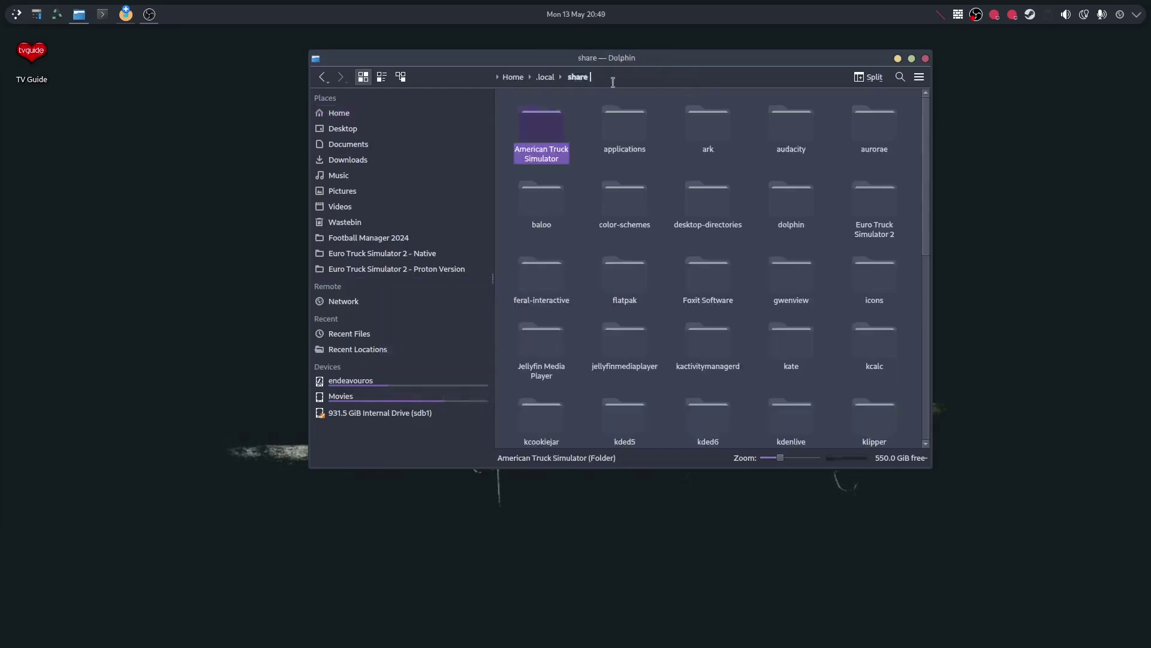
left_click_drag(540, 129, 377, 285)
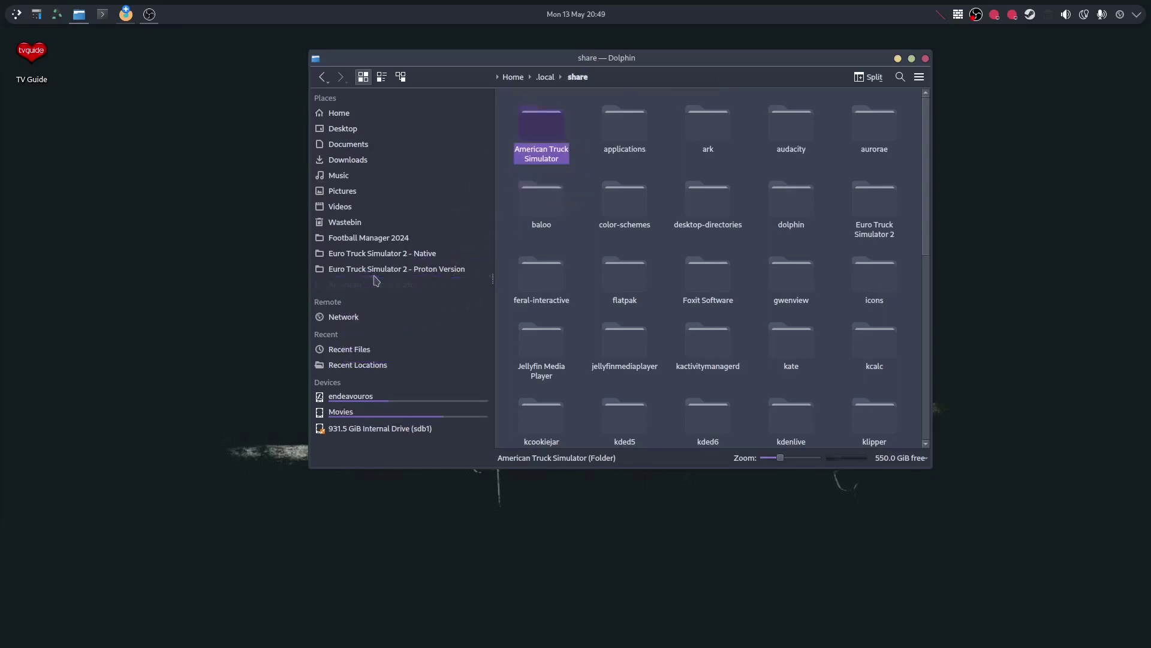
right_click(387, 288)
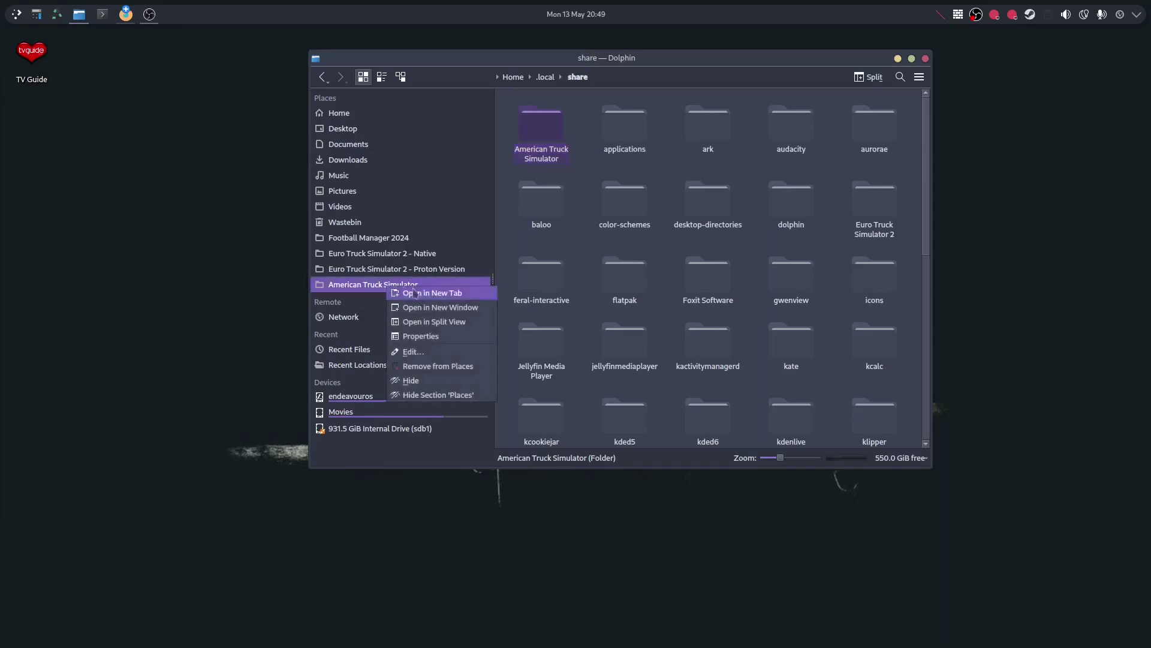
left_click(433, 353)
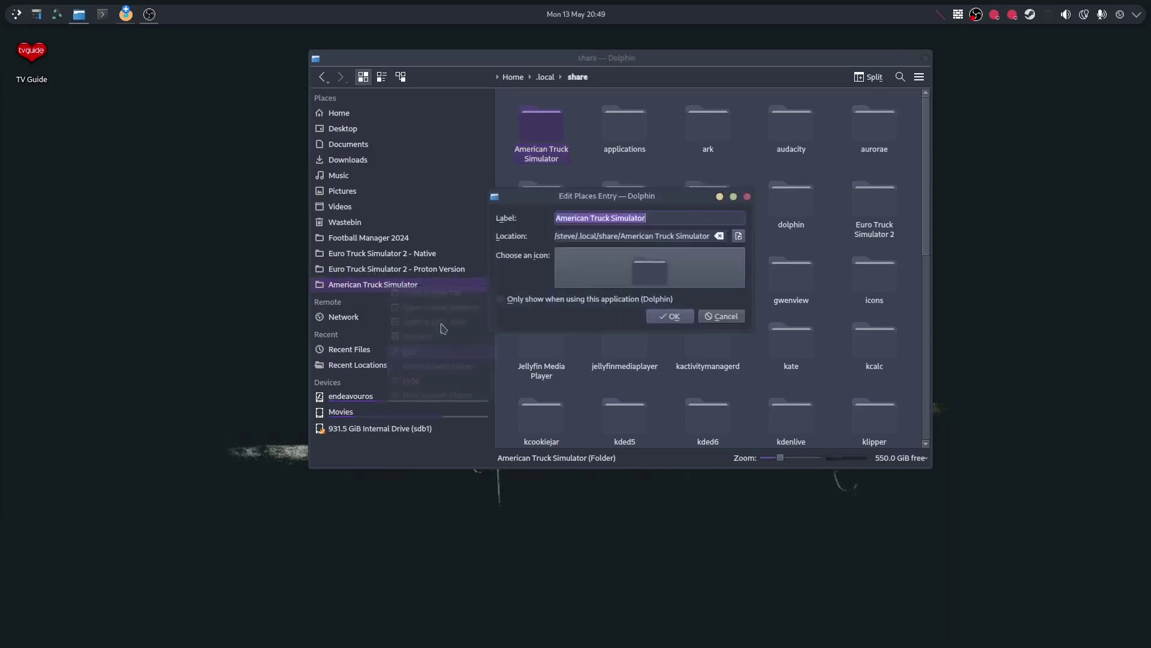
left_click(667, 220)
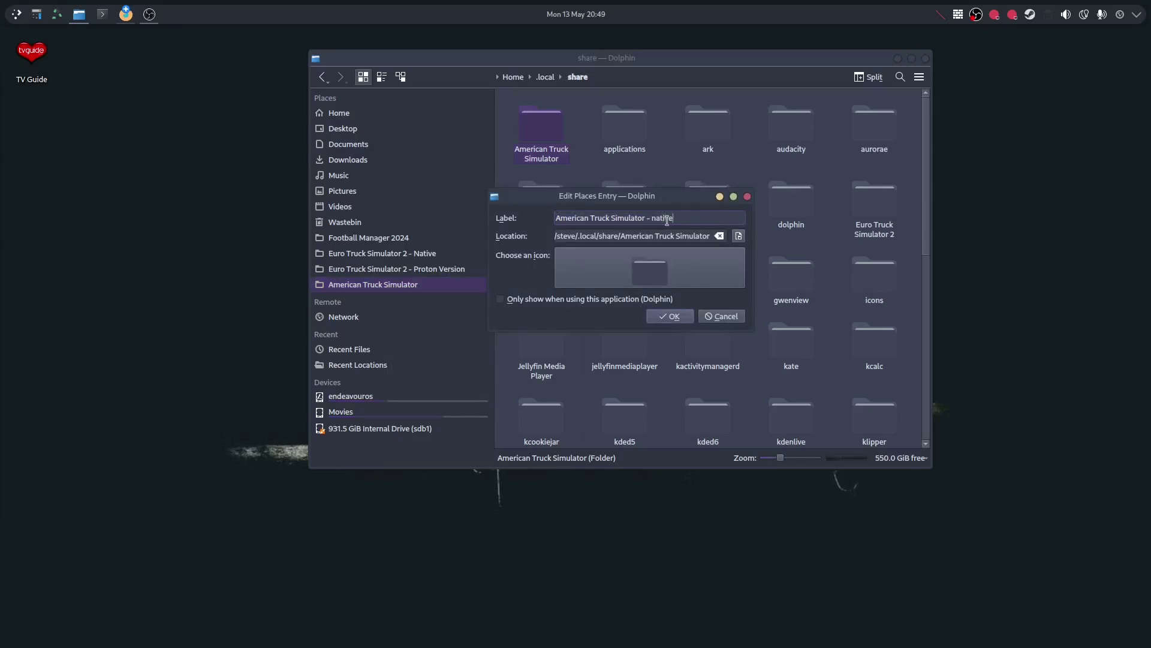
key("Return")
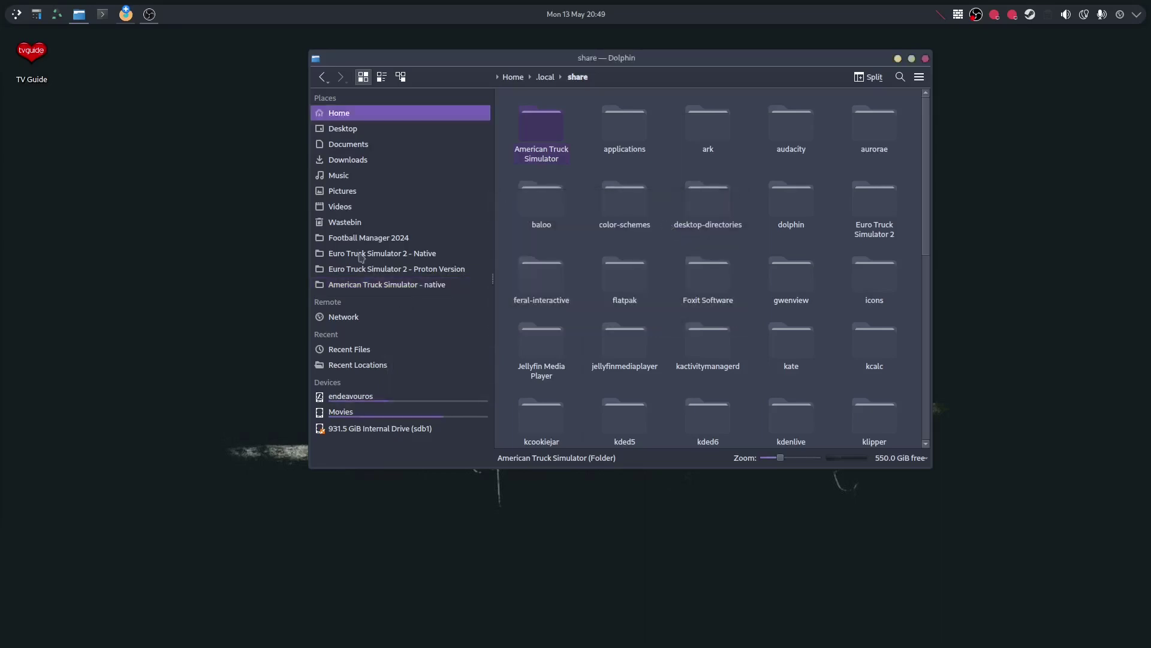
Step: Cut the overweight trailers .scs file from the Downloads/ATS Mods folder
left_click(395, 286)
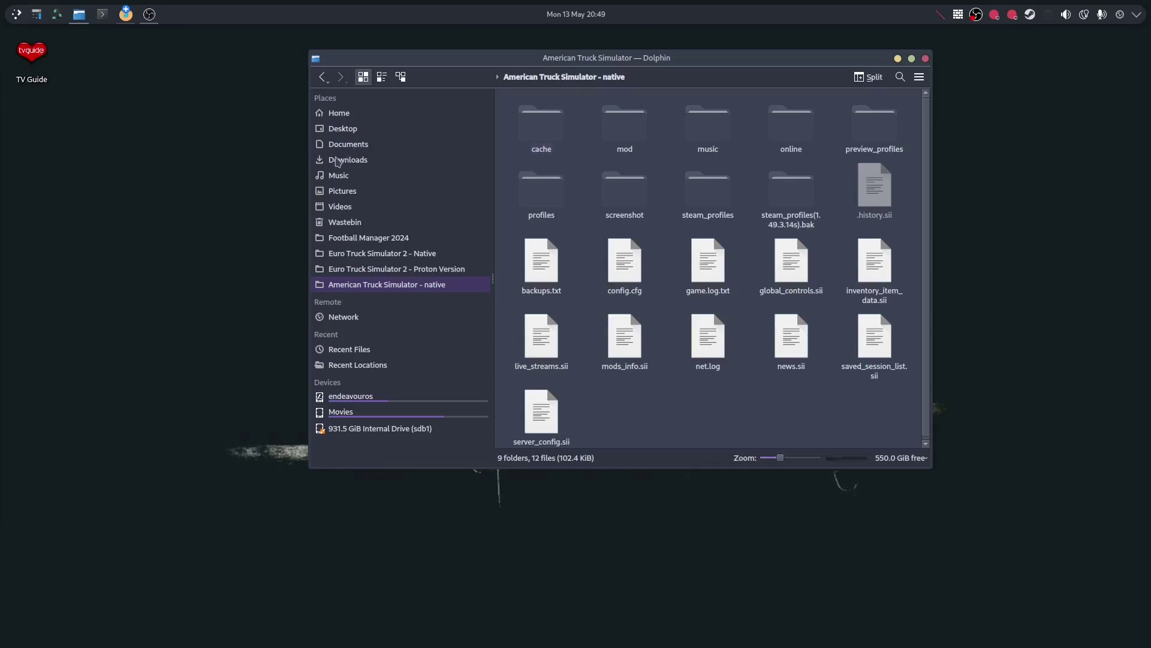
right_click(322, 77)
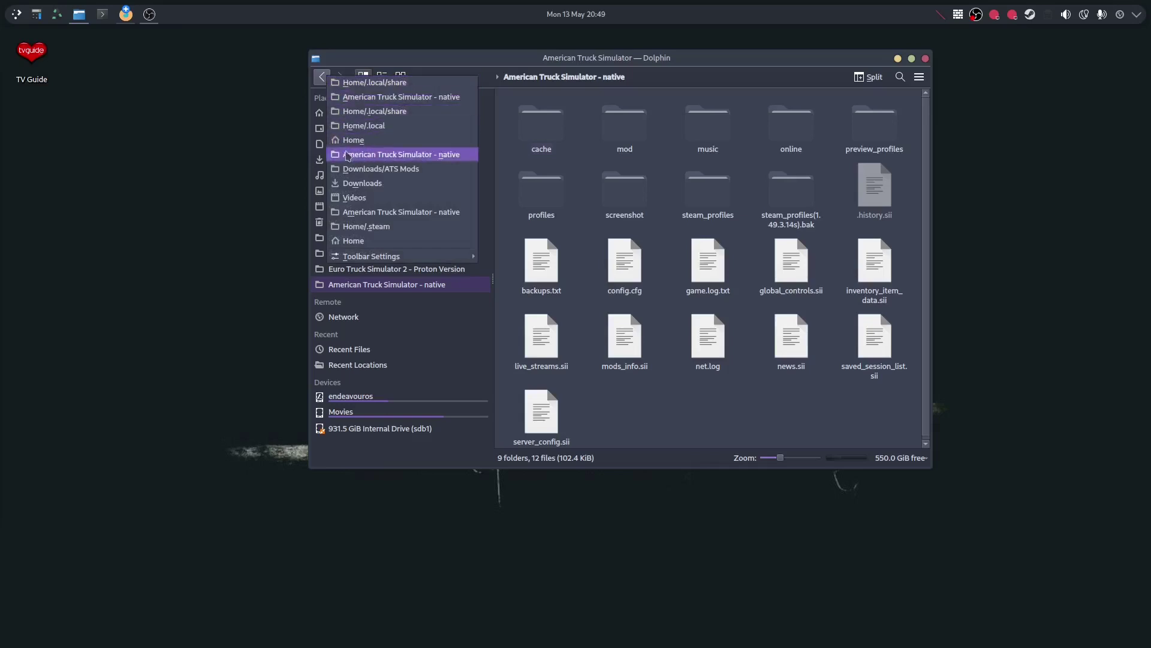
left_click(346, 170)
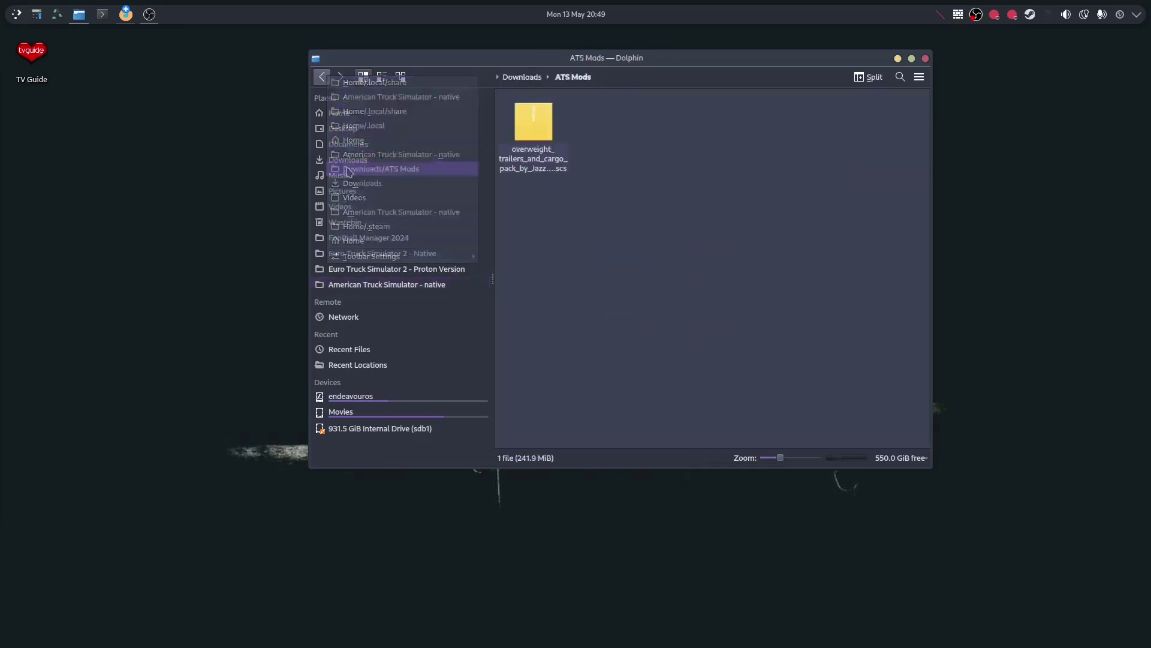
right_click(538, 131)
left_click(564, 165)
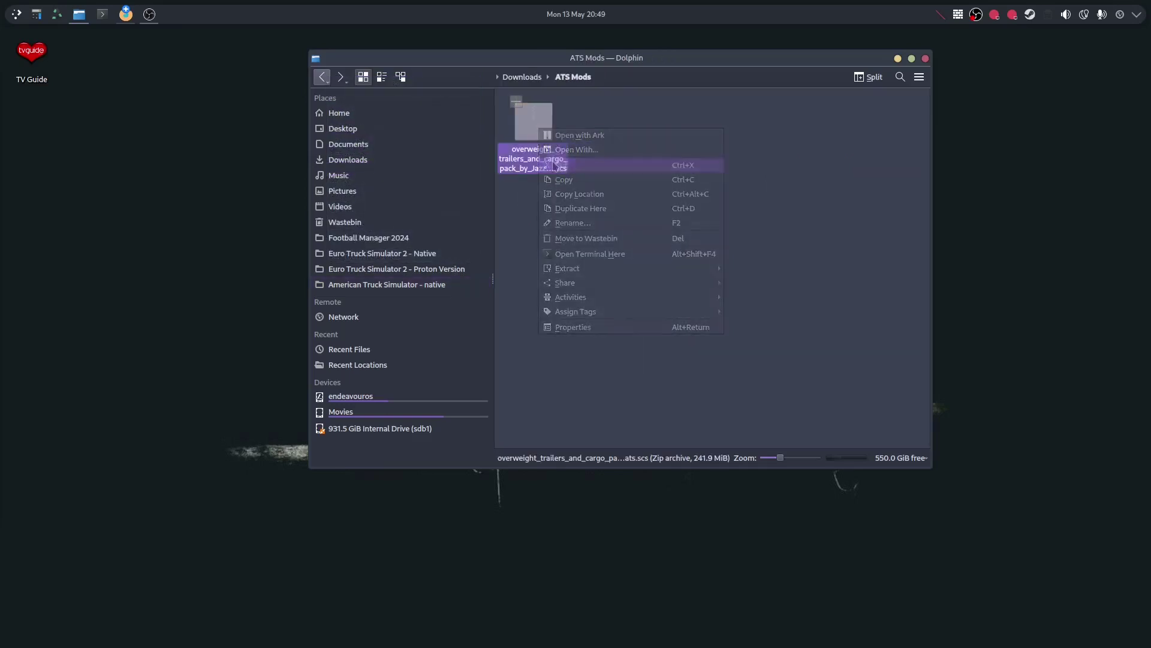
Step: Paste it into the American Truck Simulator - native mod folder, cancelling the duplicate-file overwrite
left_click(398, 290)
double_click(631, 135)
key("ctrl+v")
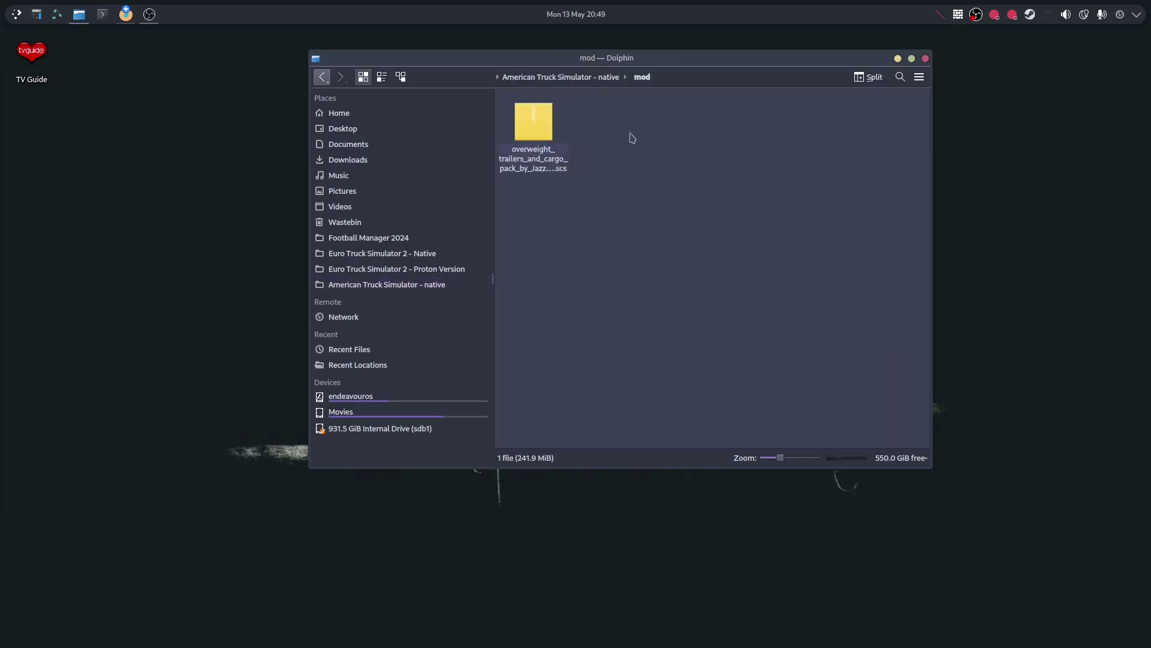
right_click(620, 221)
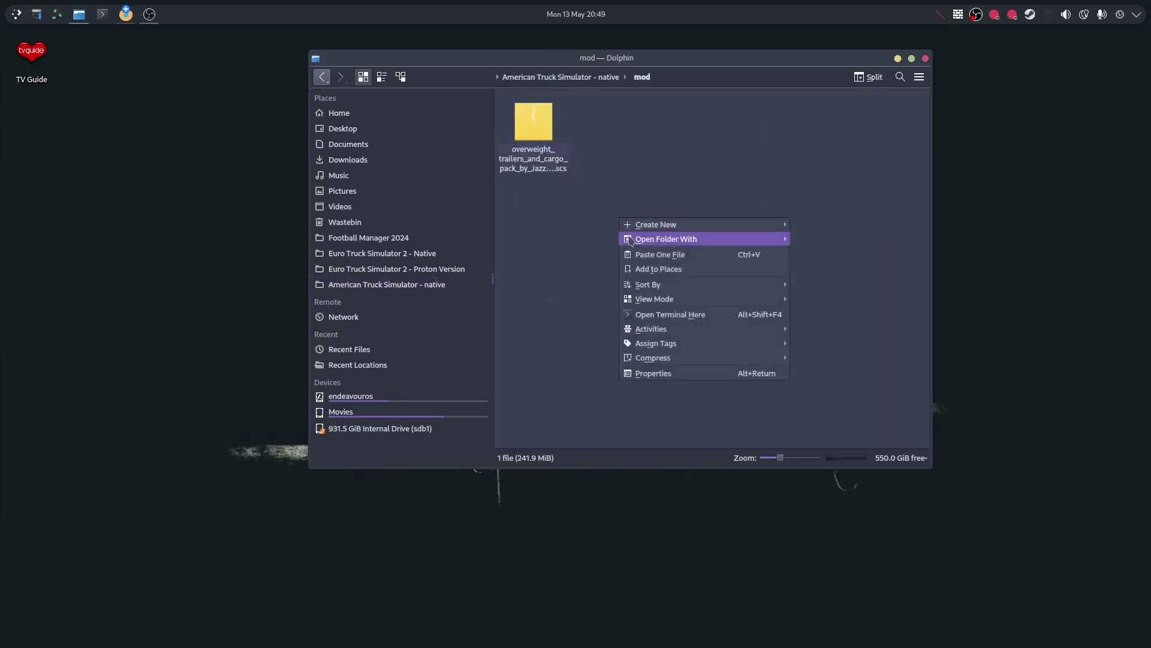
left_click(660, 254)
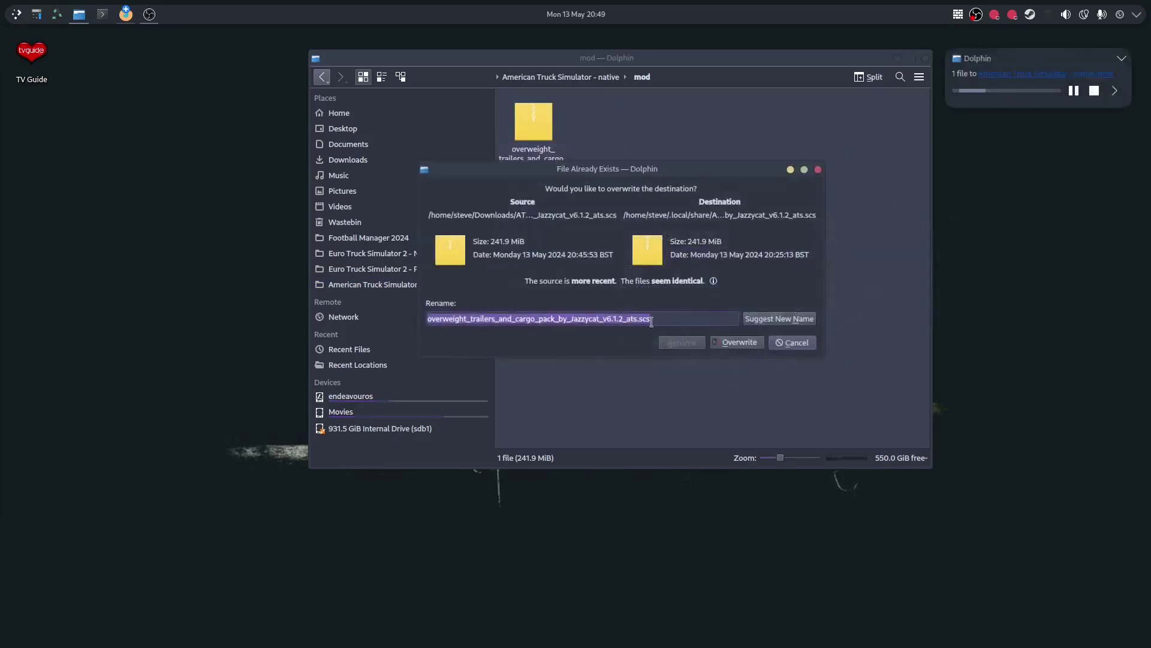
left_click(797, 342)
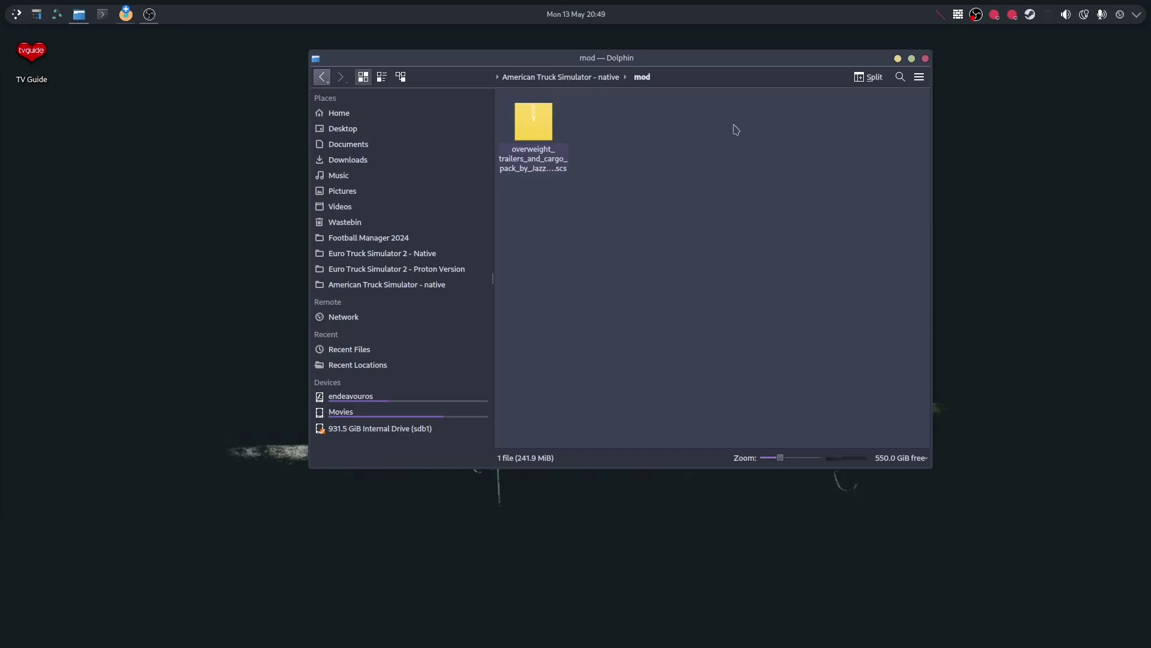
Step: Close Dolphin and launch American Truck Simulator from the Steam library
left_click(925, 59)
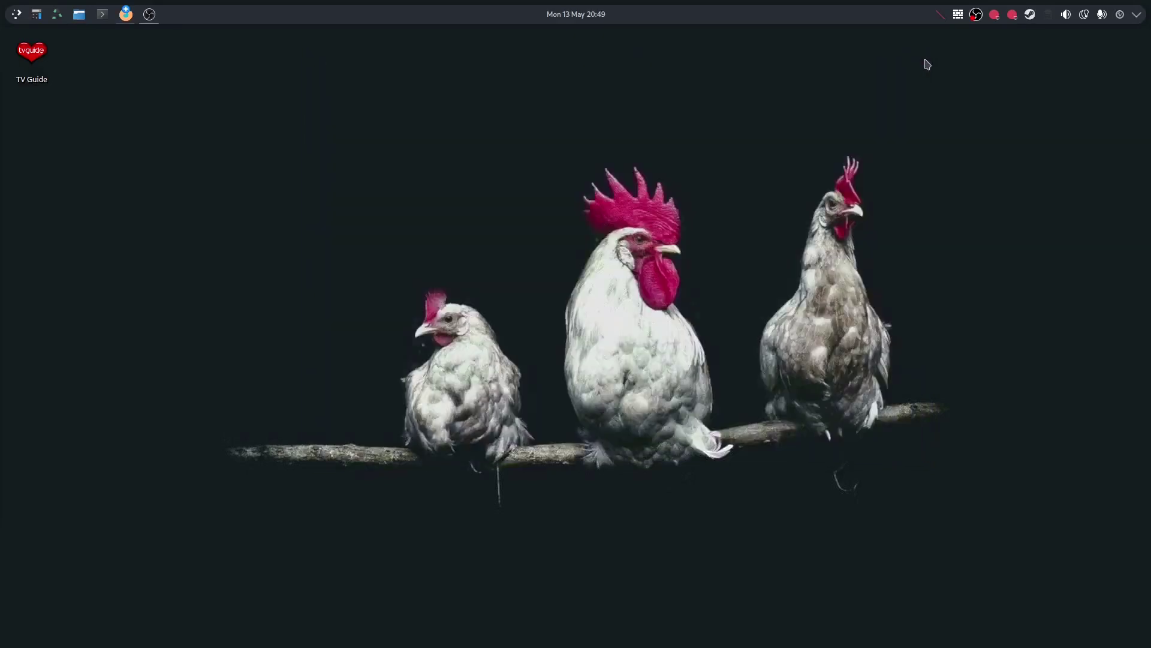
left_click(1028, 18)
left_click(1028, 97)
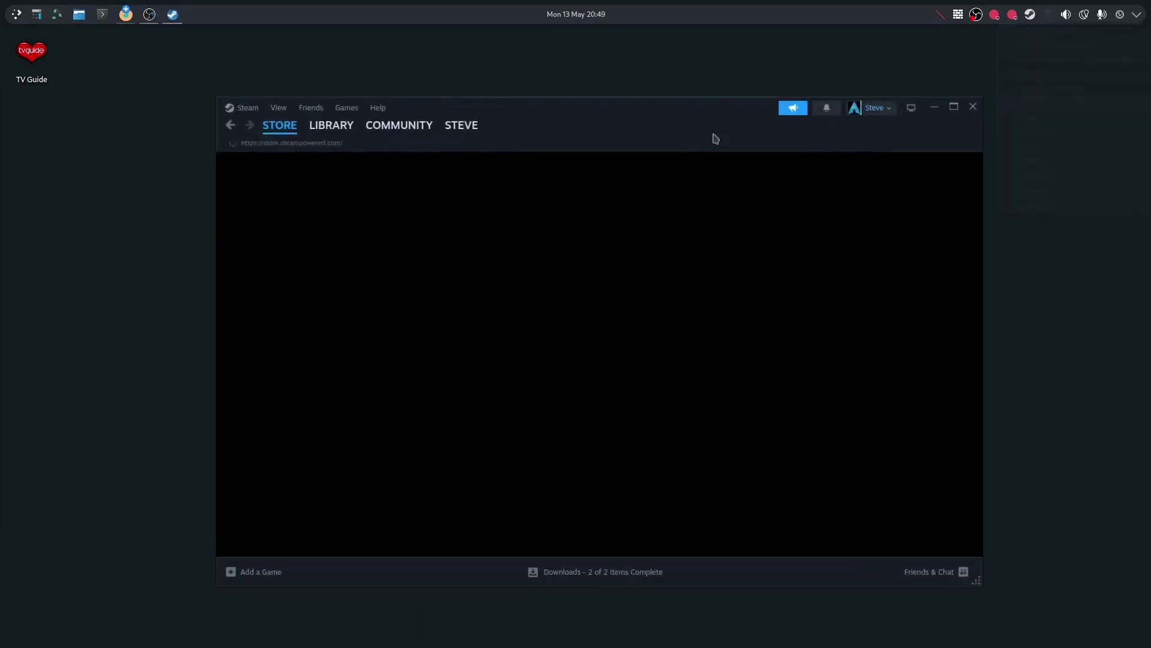
left_click(329, 136)
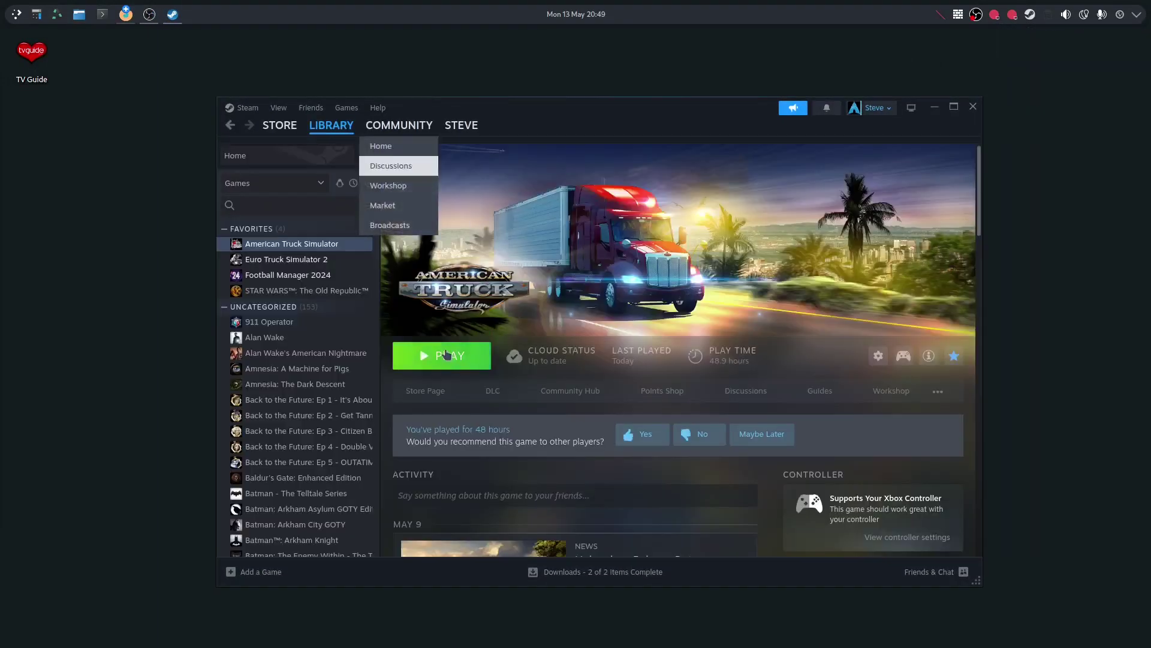
left_click(447, 356)
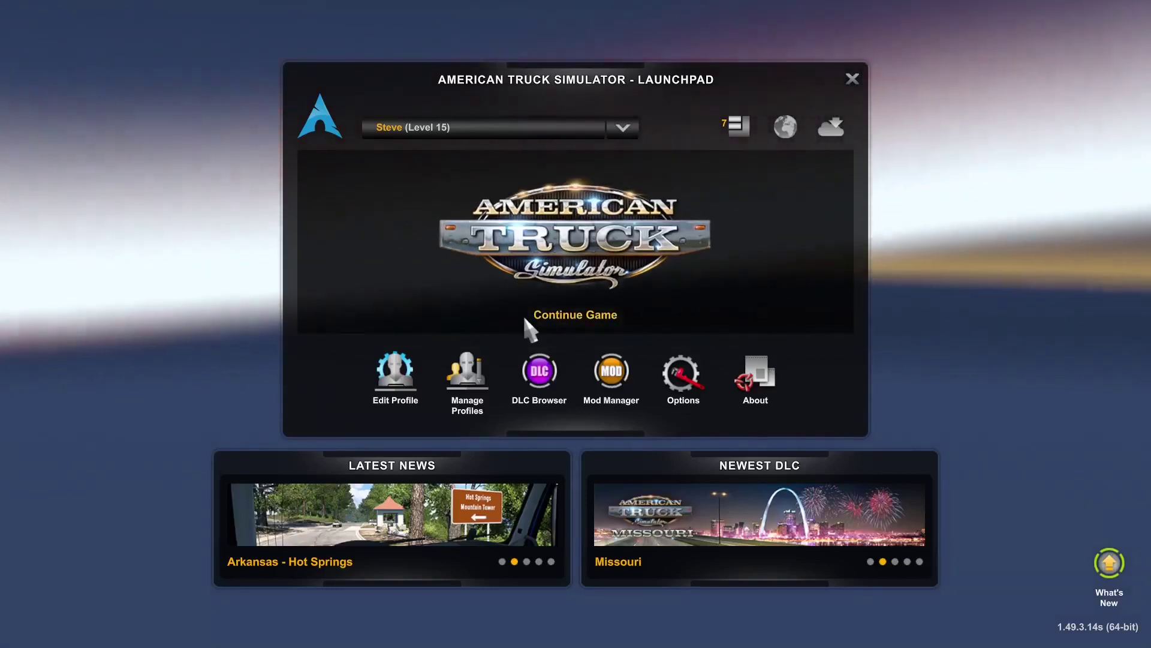
Step: Activate the Overweight Trailers & Cargo Pack by Jazzycat v6.1.2 in Mod Manager and confirm the changes
left_click(618, 375)
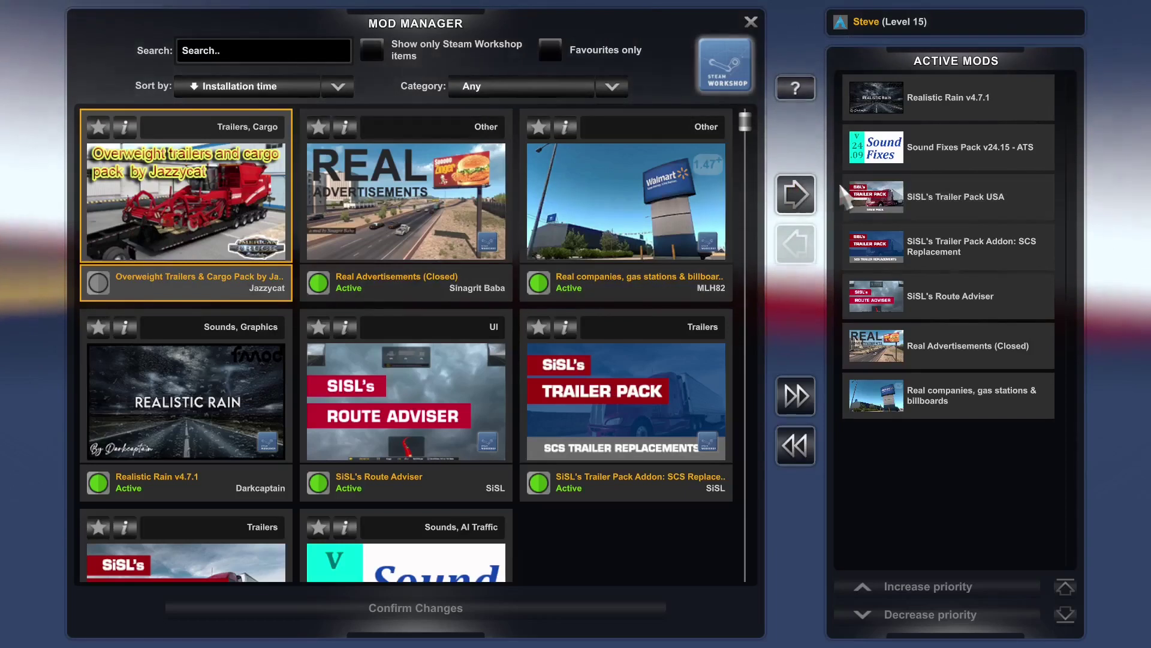
left_click(797, 195)
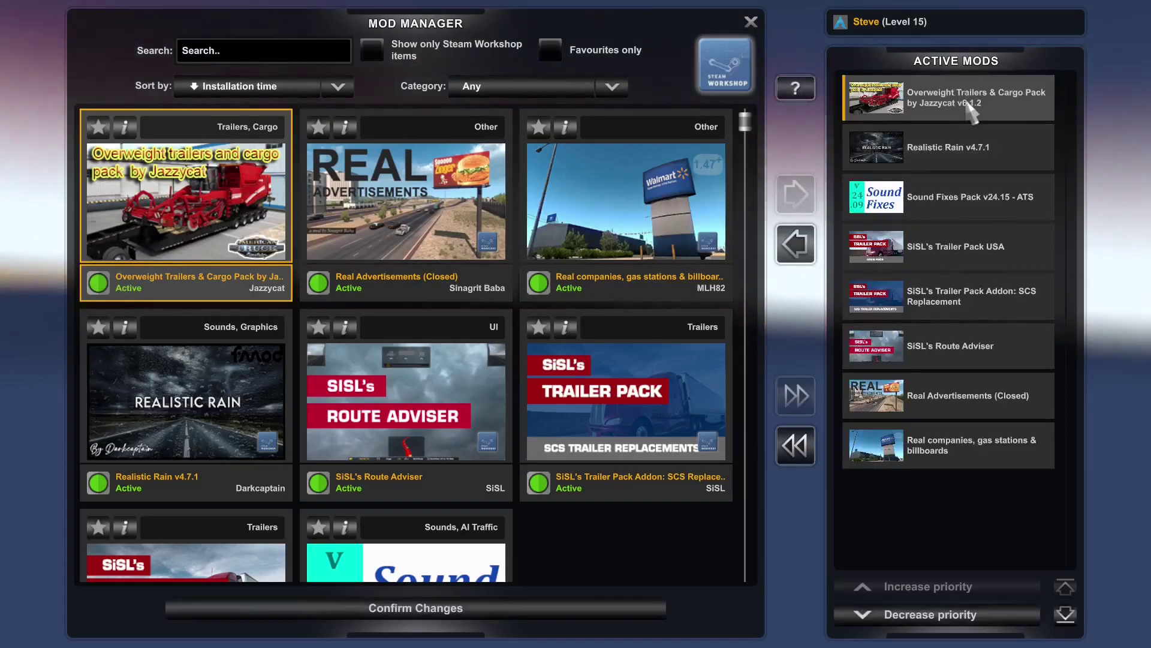
left_click(408, 607)
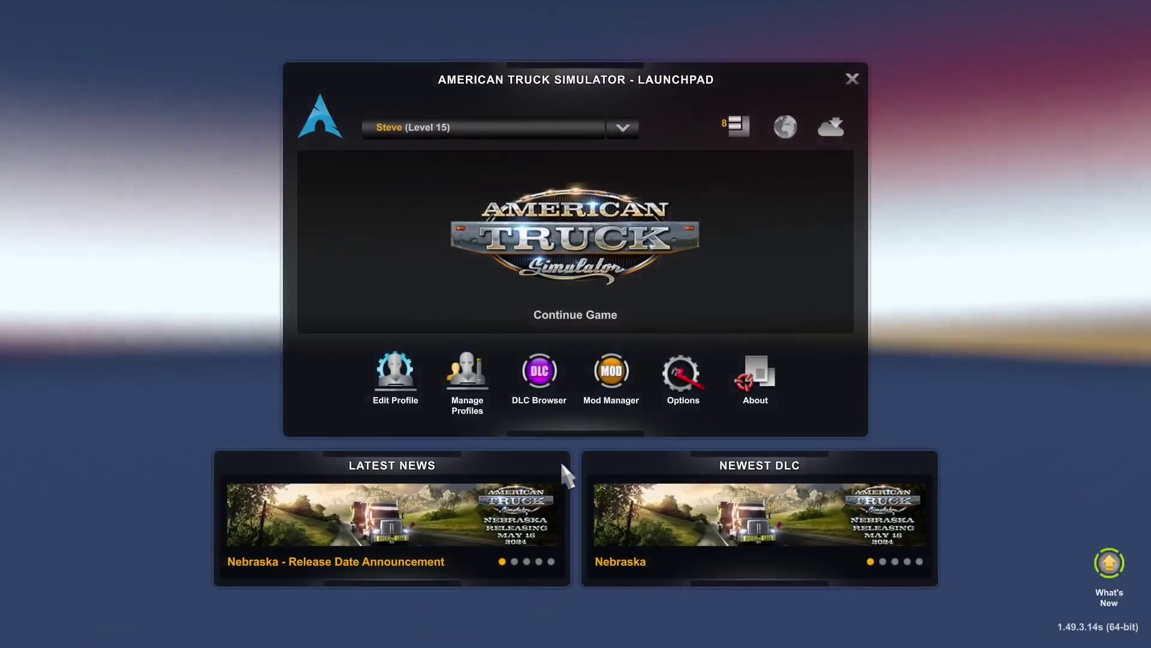
mouse_move(537, 479)
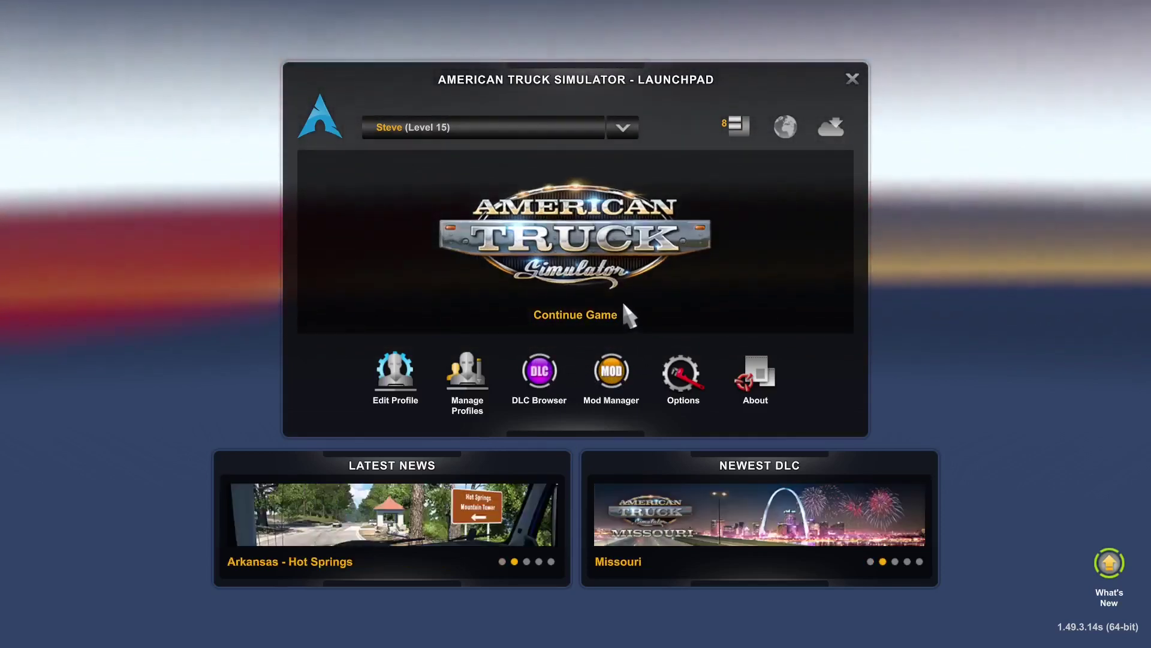
Step: Visit the Trailer Browser garage, then return to the main menu and reopen Content Browsers
key("alt+Tab")
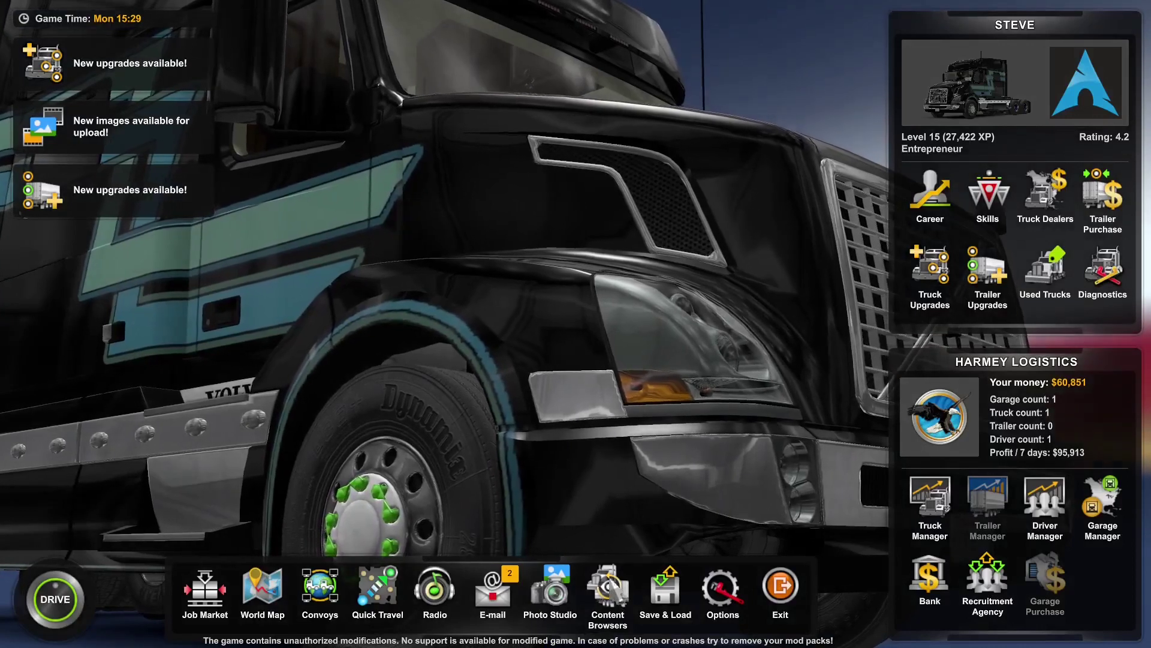
left_click(607, 591)
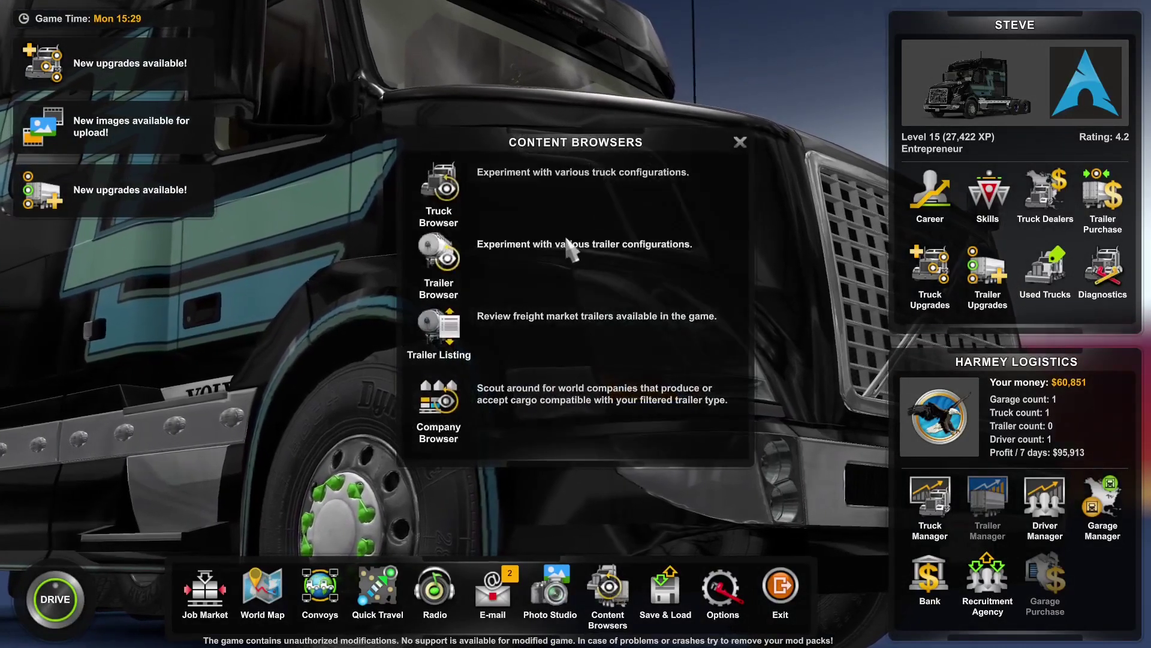
left_click(430, 249)
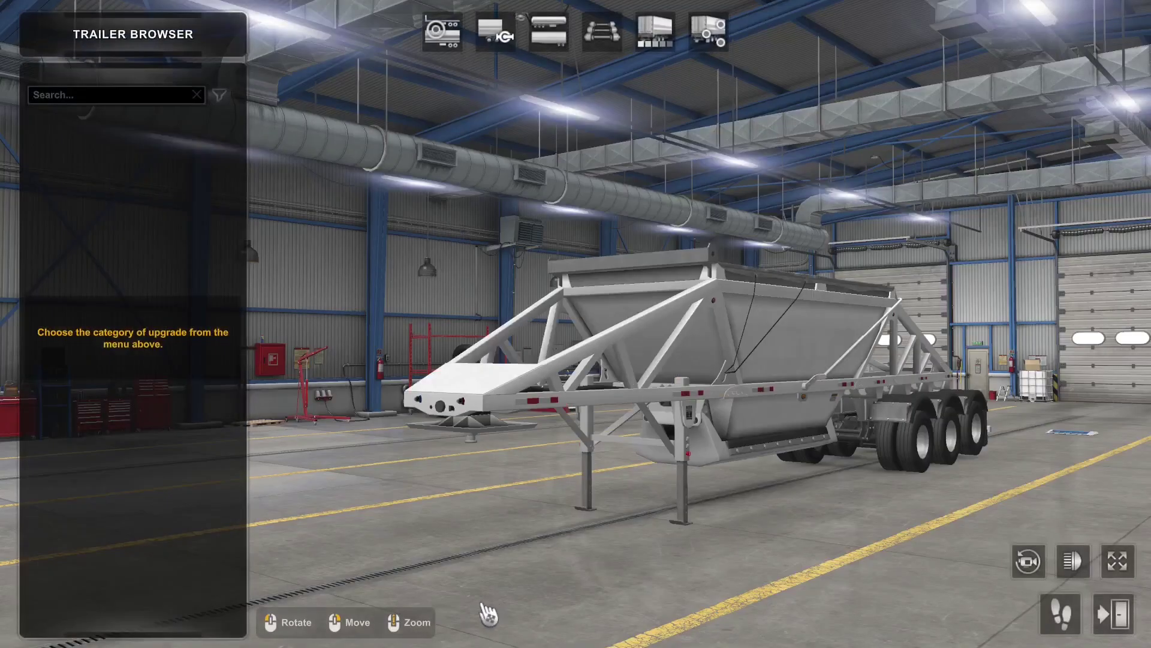
key("Escape")
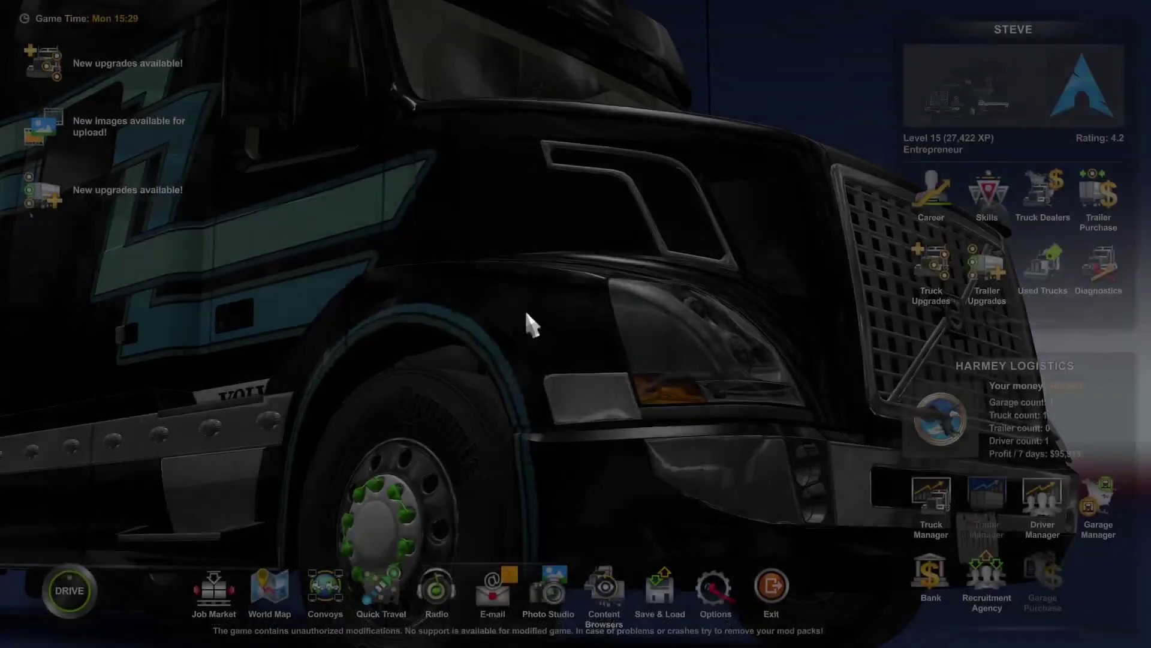
left_click(610, 618)
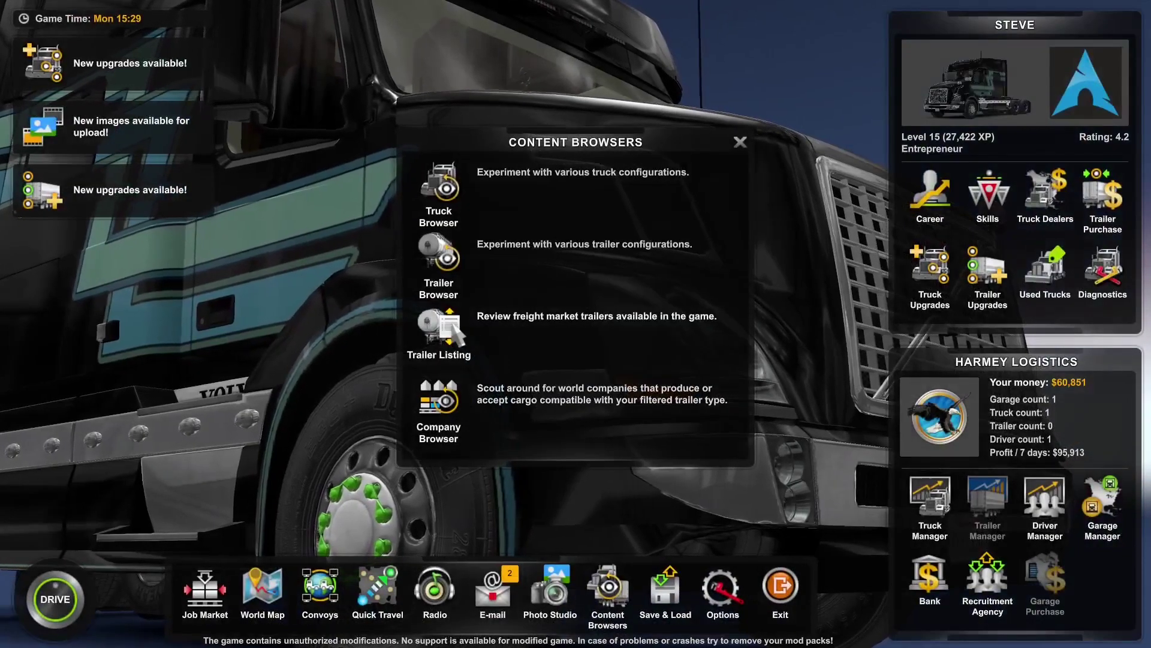
Step: Open Trailer Listing and choose the modded tn_trail_king_ht trailer from the bottom of the type list
left_click(438, 332)
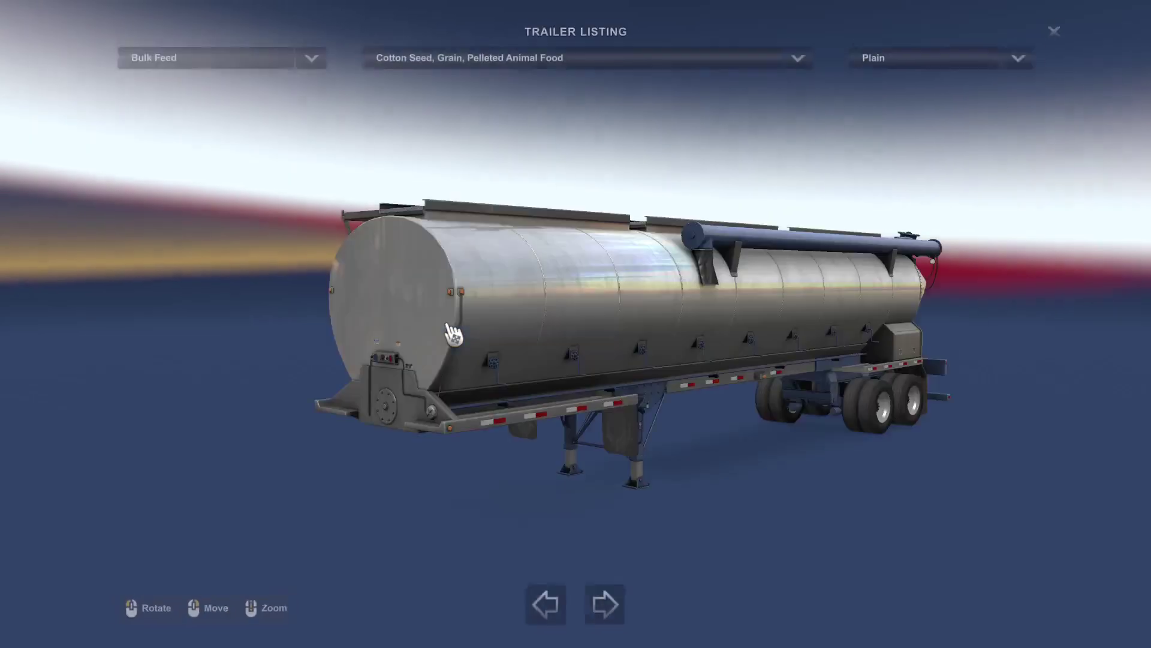
left_click(304, 53)
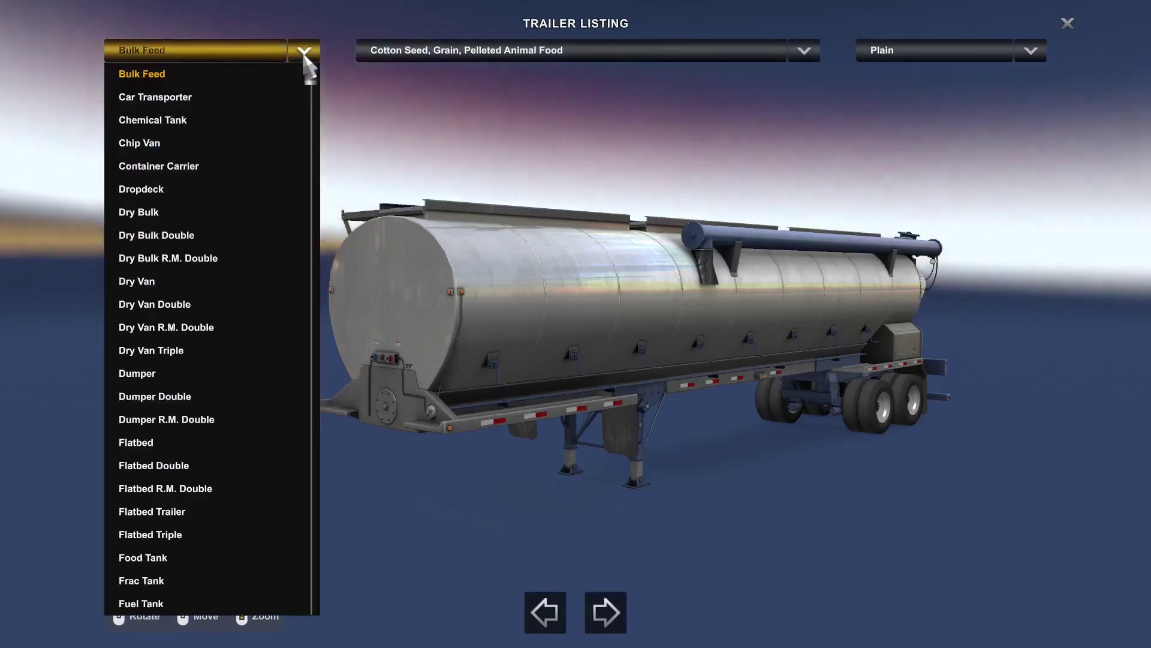
left_click(304, 52)
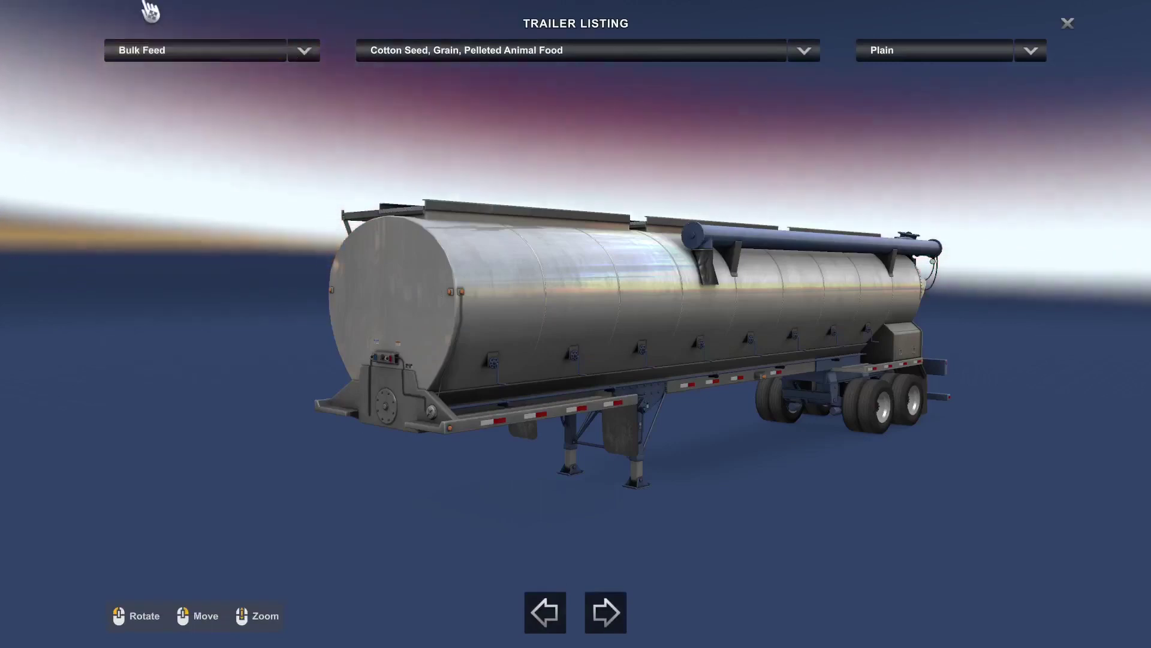
left_click(308, 57)
scroll(227, 334, "down", 10)
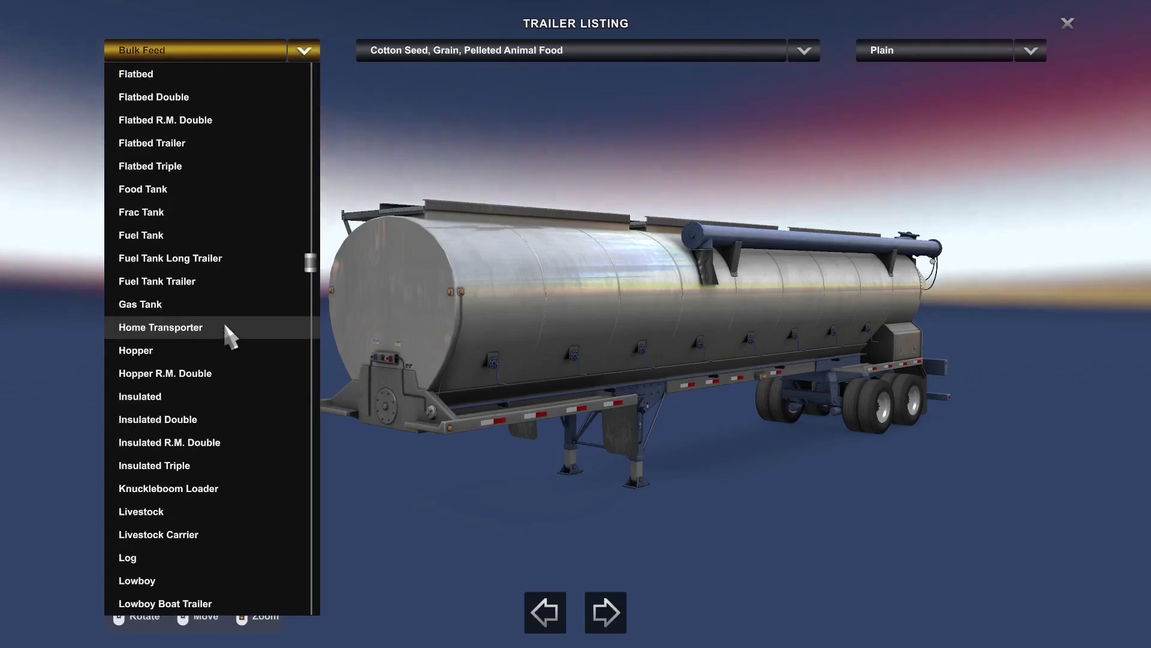
scroll(219, 336, "down", 6)
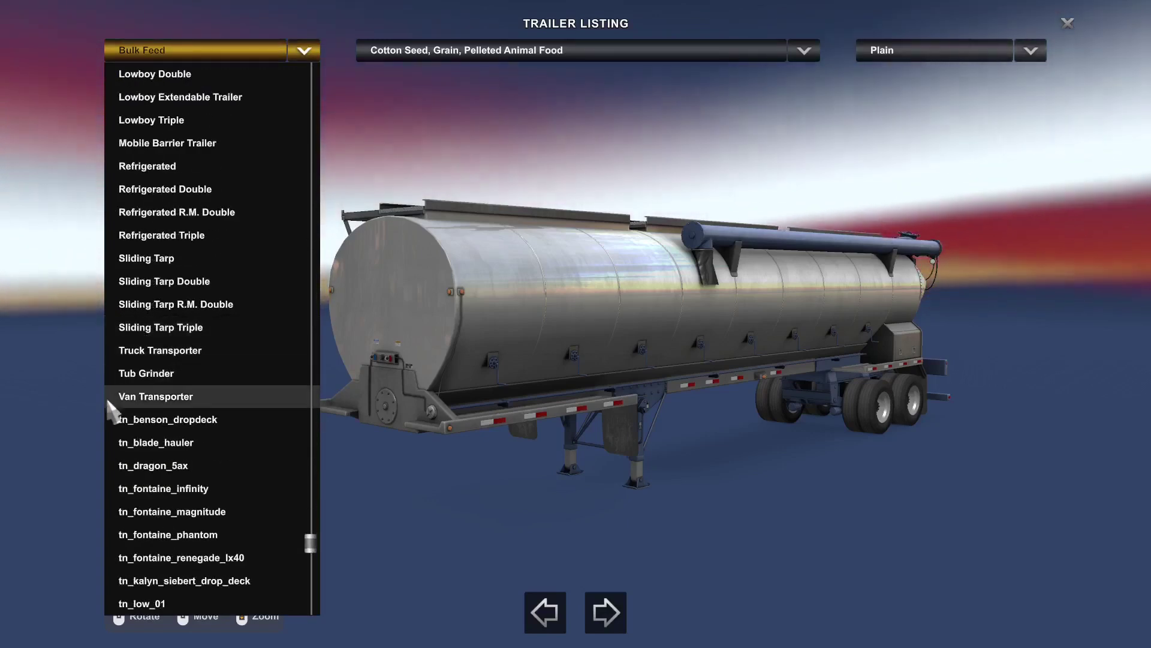
scroll(159, 390, "down", 5)
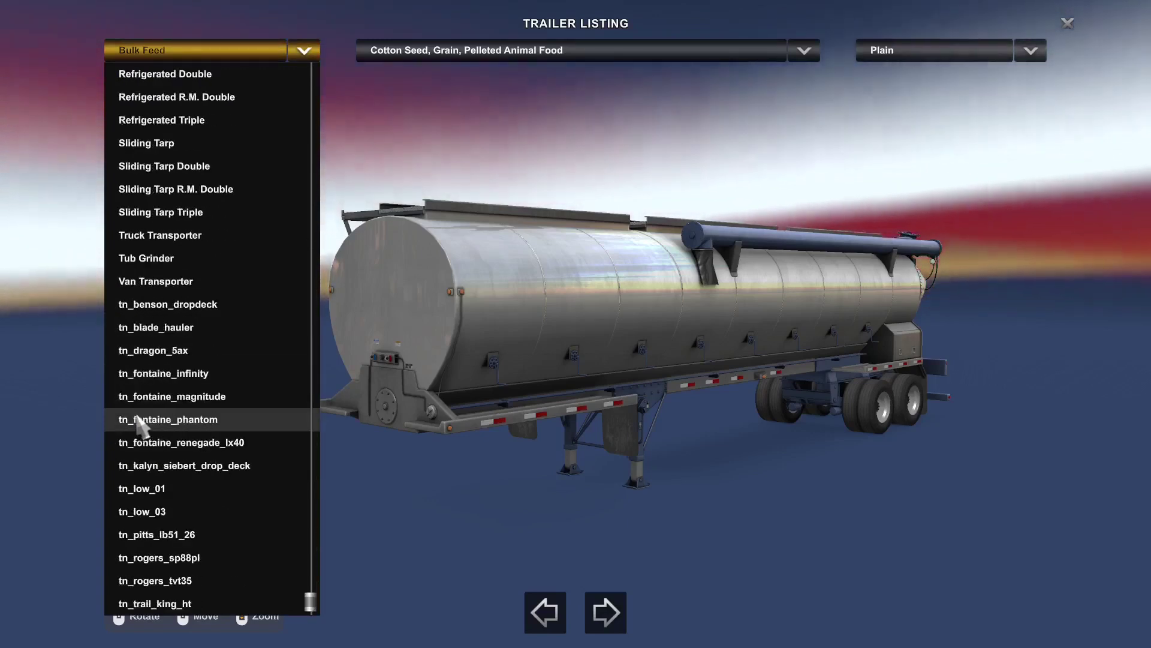
left_click(155, 603)
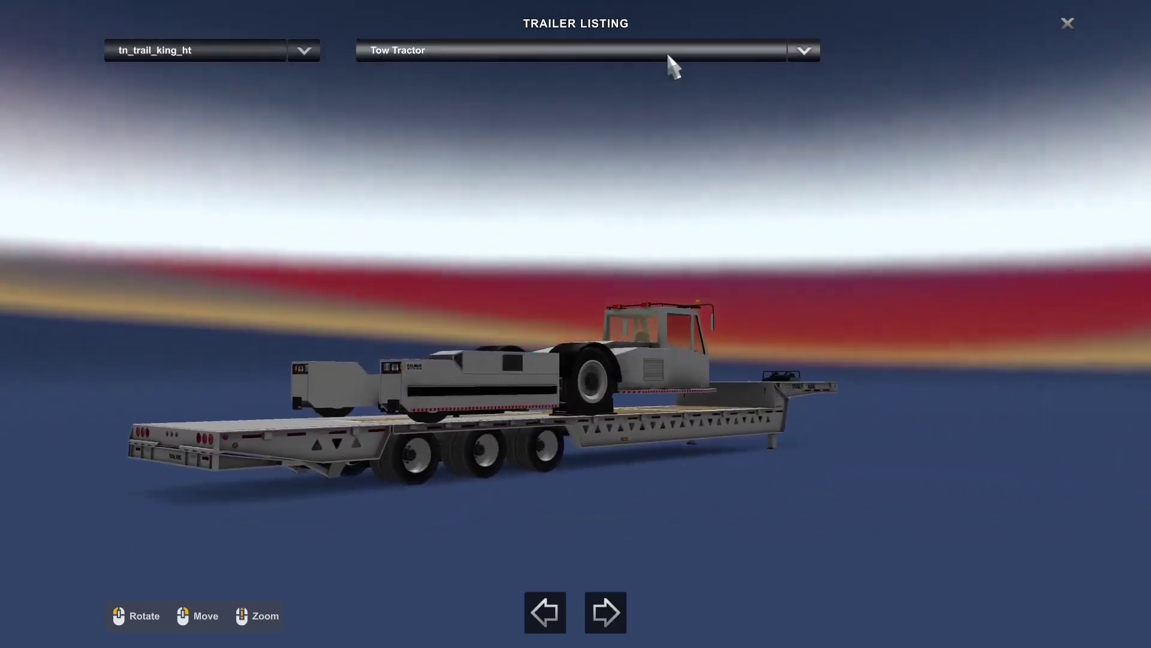
Step: Load the Reservoir Tank, Liebherr LTC 1045-3.1 crane, then Pöttinger Jumbo 10010 onto the trailer
left_click(669, 54)
left_click(655, 107)
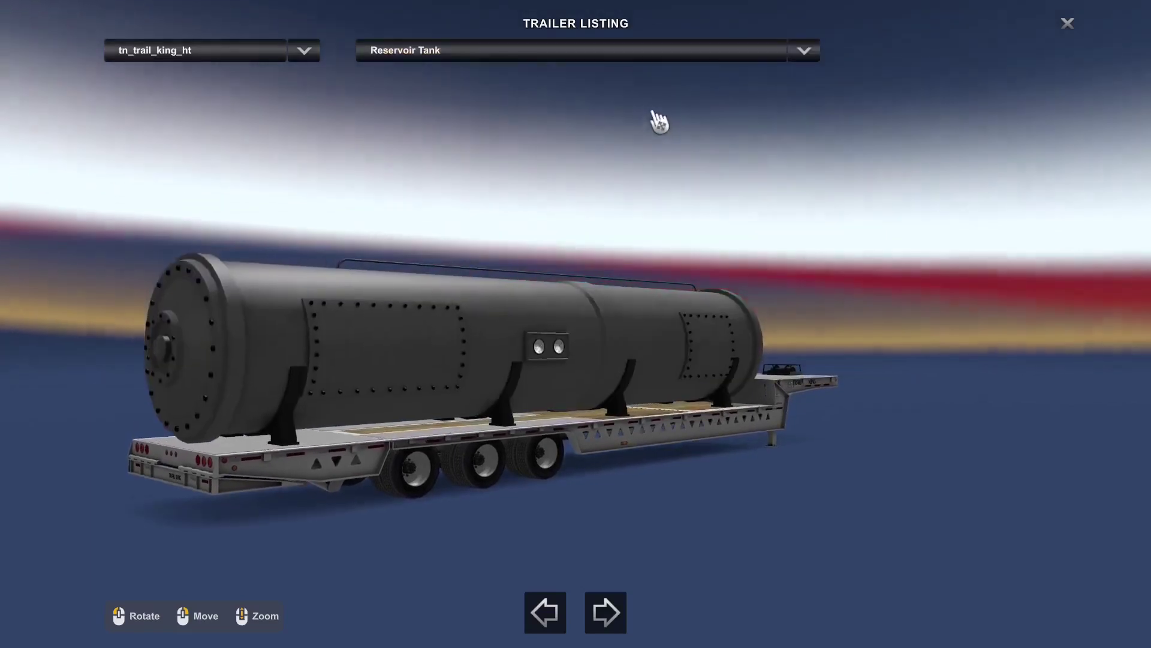
left_click(678, 57)
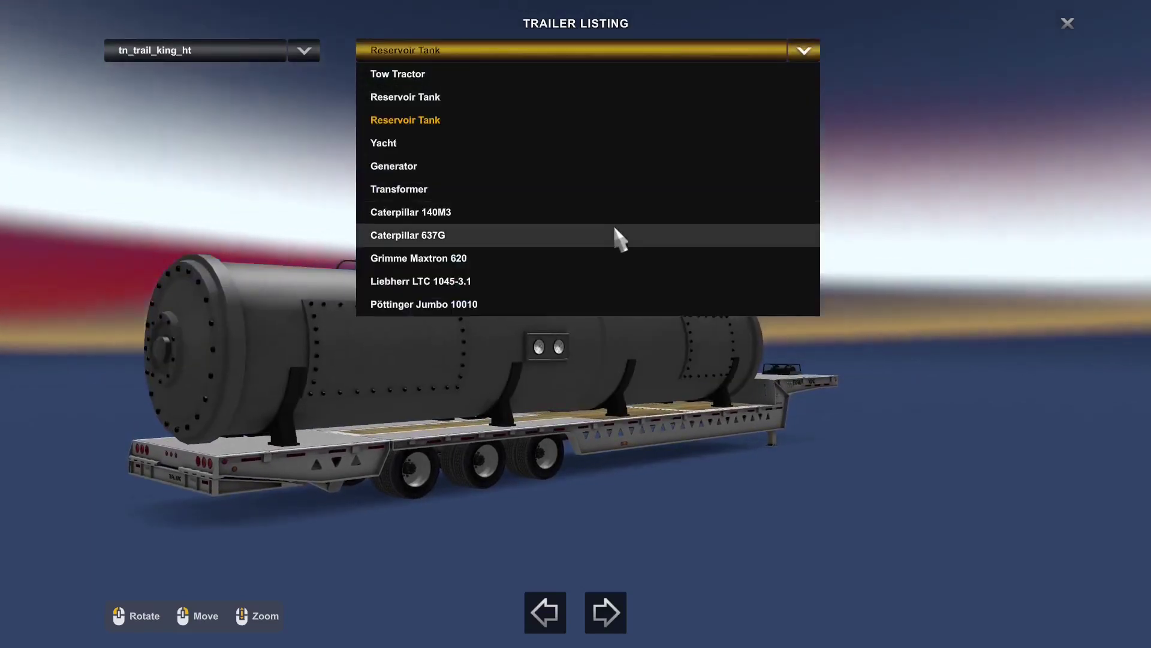
left_click(579, 283)
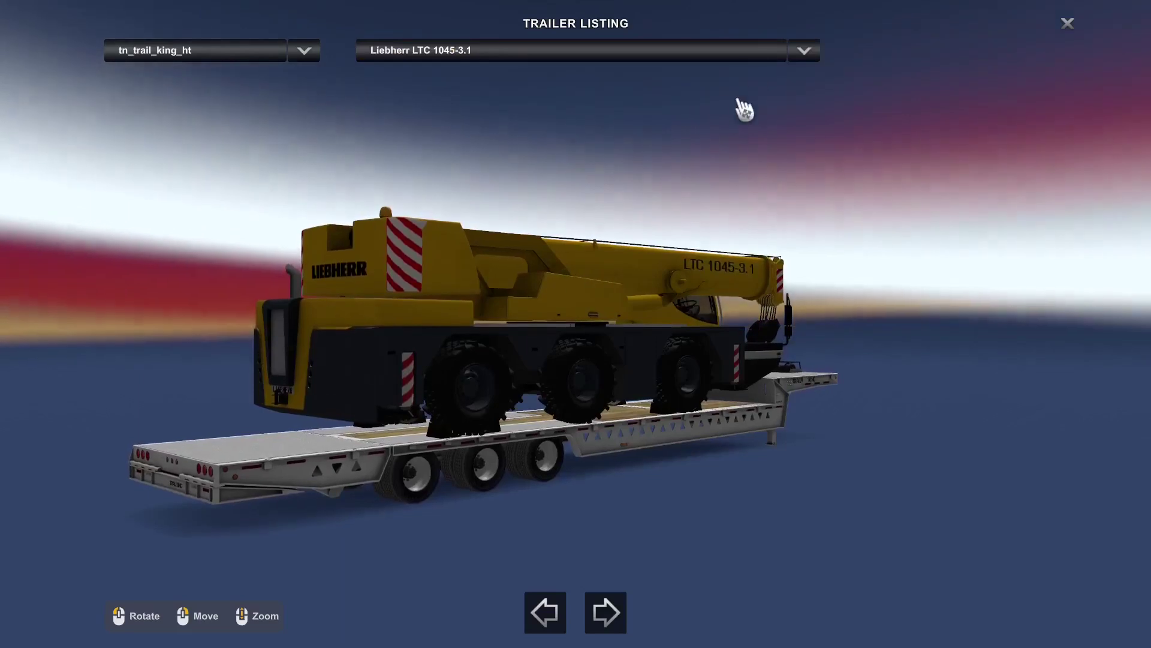
left_click(767, 57)
left_click(502, 304)
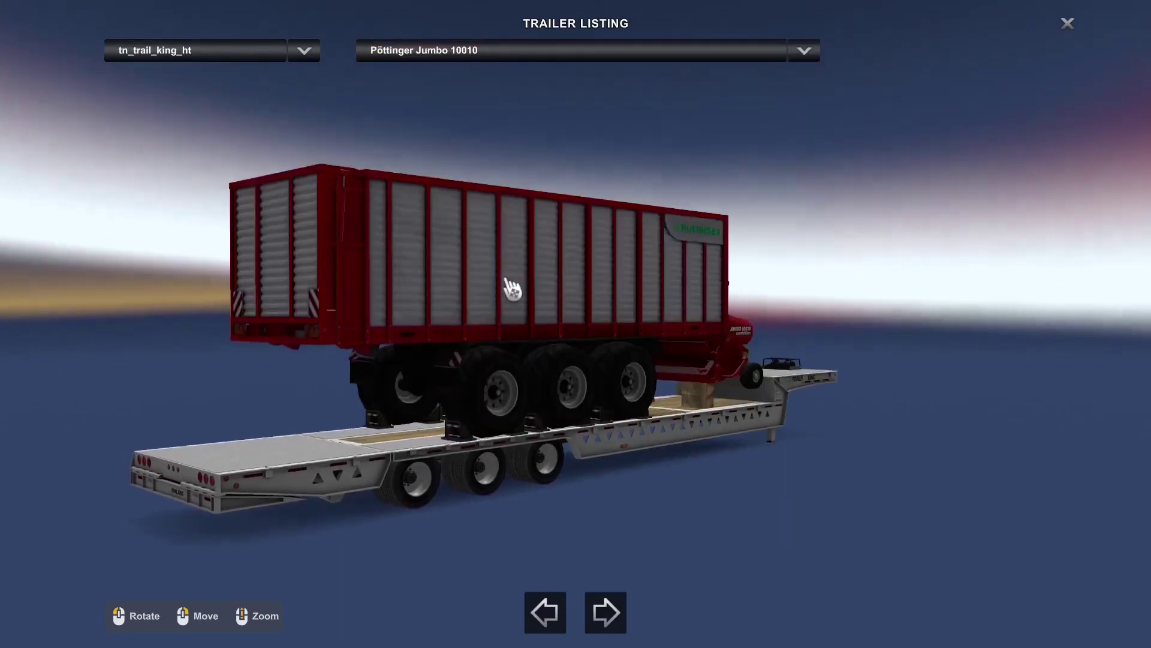
Step: Preview the tn_kalyn_siebert_drop_deck with Electrical Substation, then Case 856C grader cargo
left_click(287, 50)
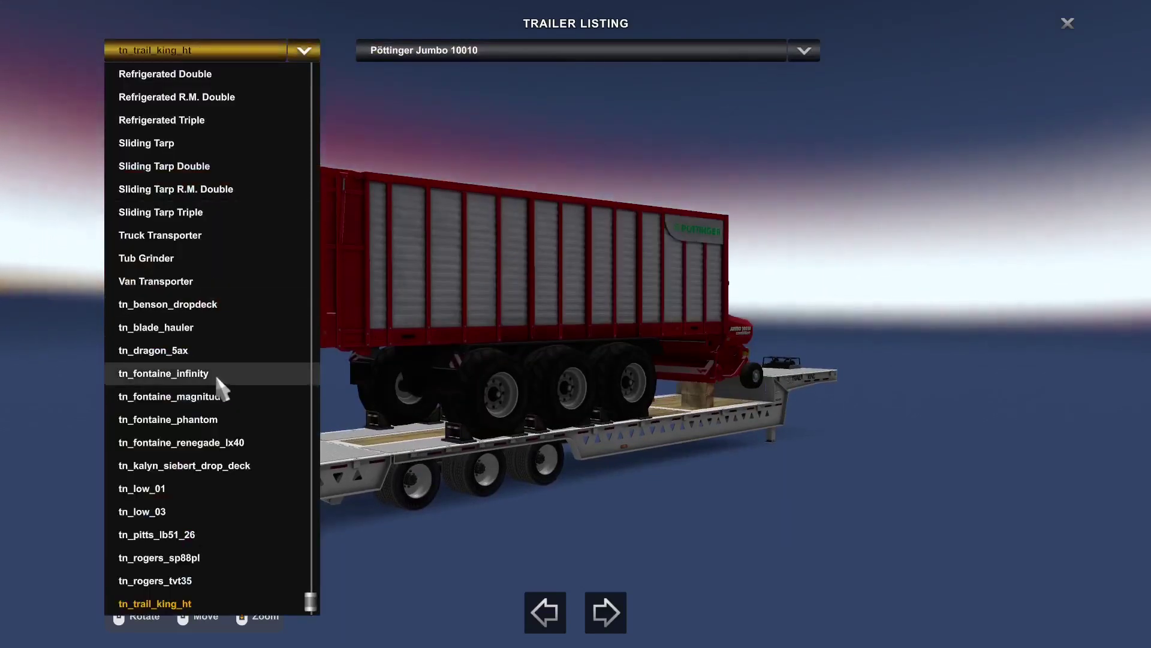
left_click(192, 466)
left_click(640, 53)
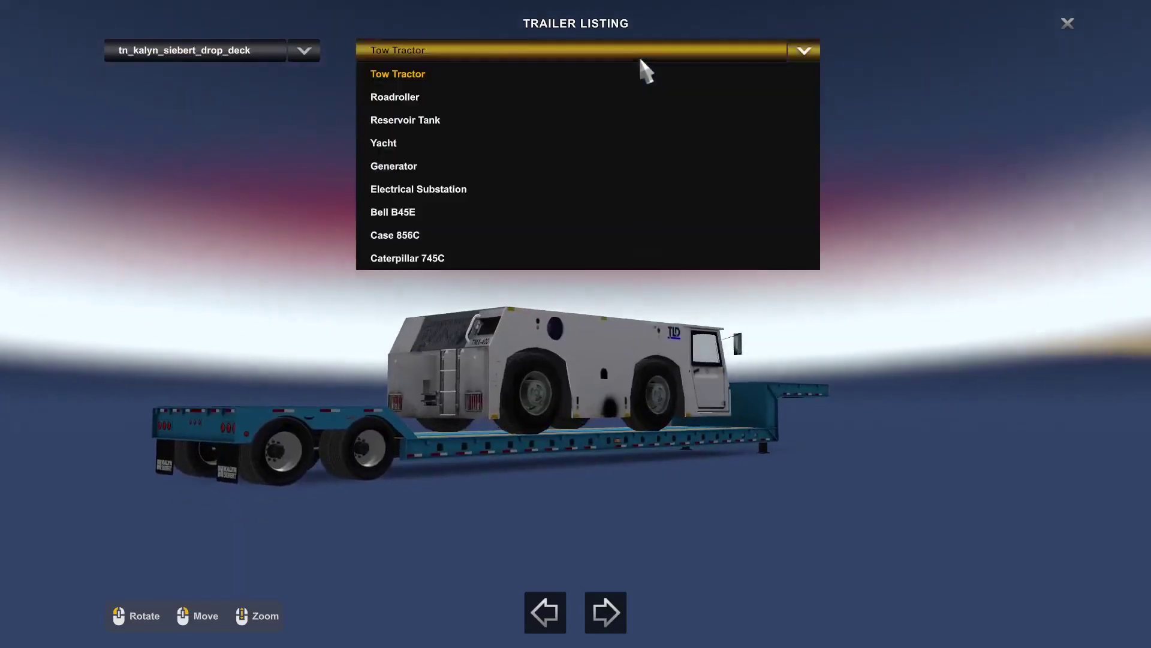
left_click(607, 189)
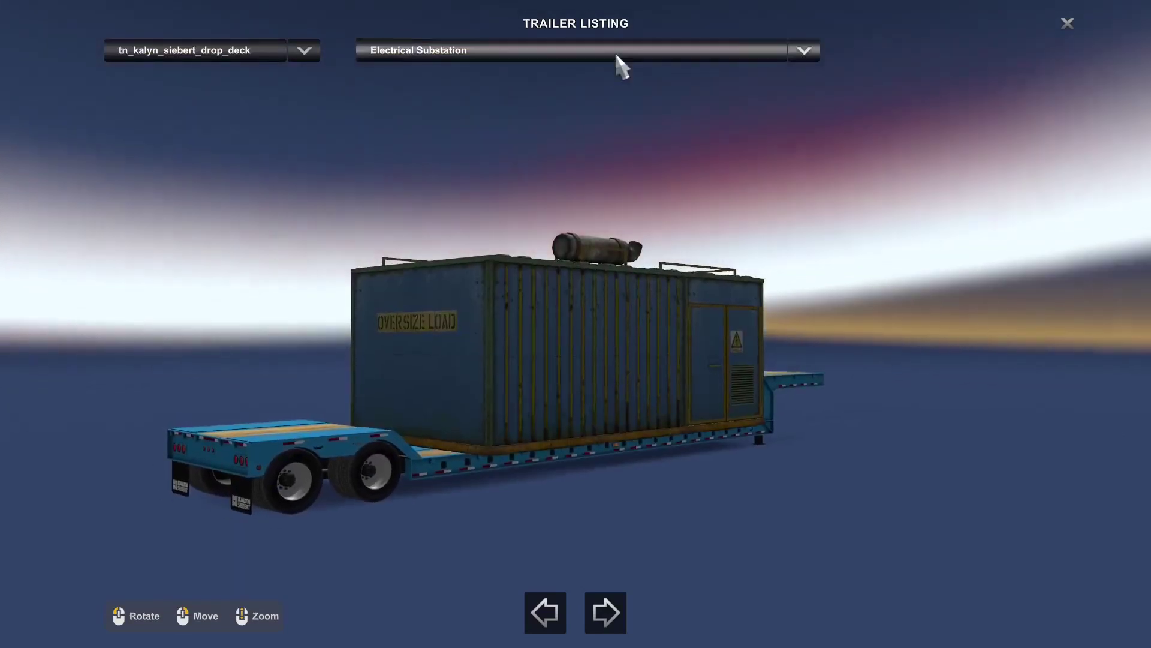
left_click(618, 53)
left_click(501, 240)
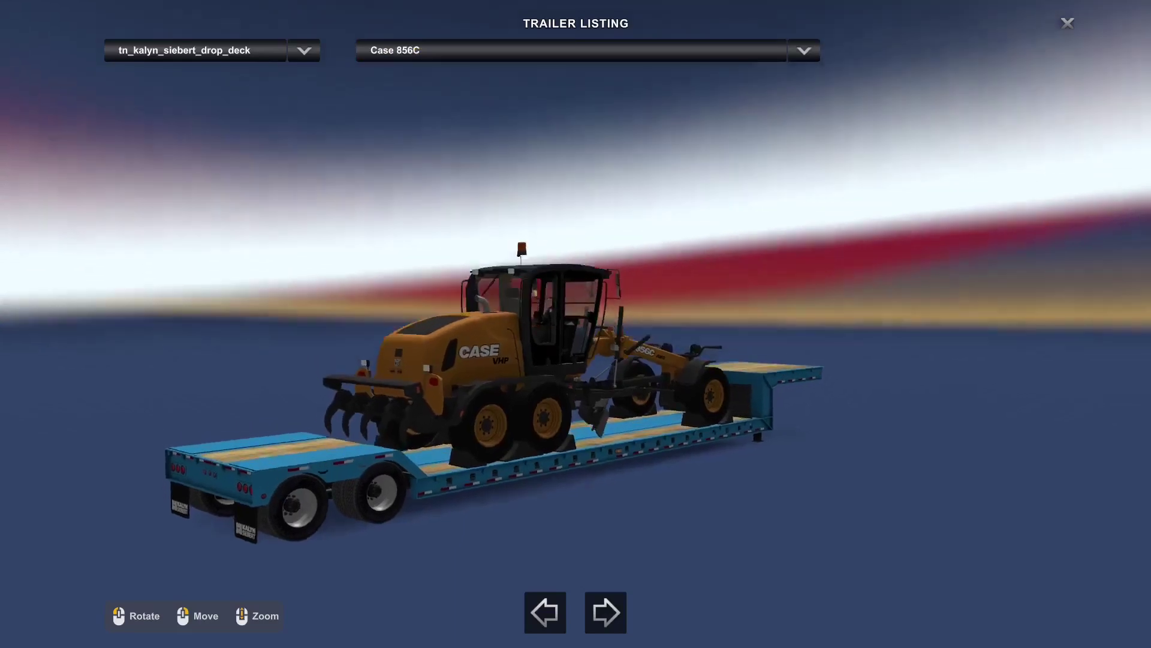
Step: Preview tn_benson_dropdeck with Reservoir Tank and Jenz BA725, then close Trailer Listing and choose Job Market
left_click(227, 59)
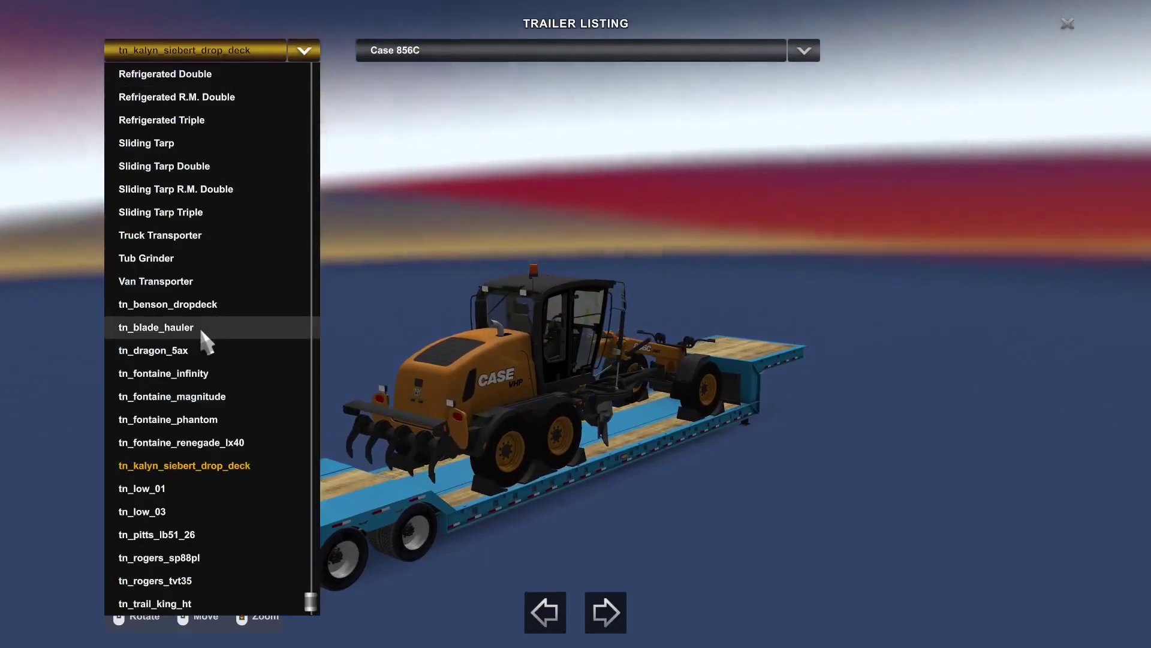
left_click(198, 306)
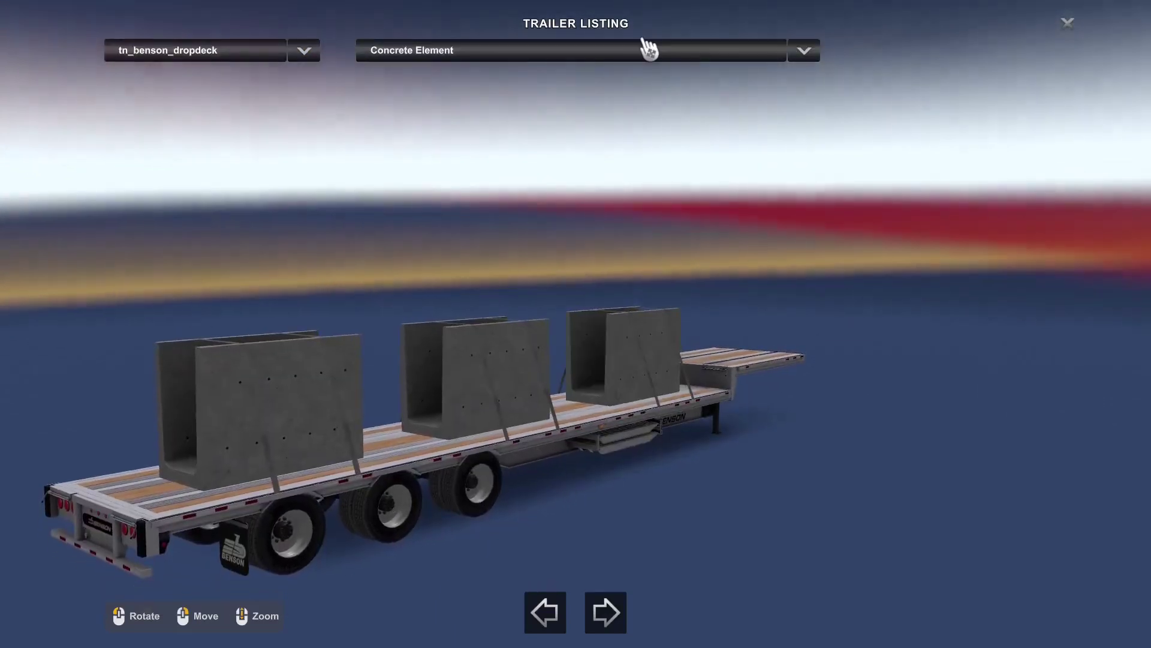
left_click(638, 51)
left_click(473, 127)
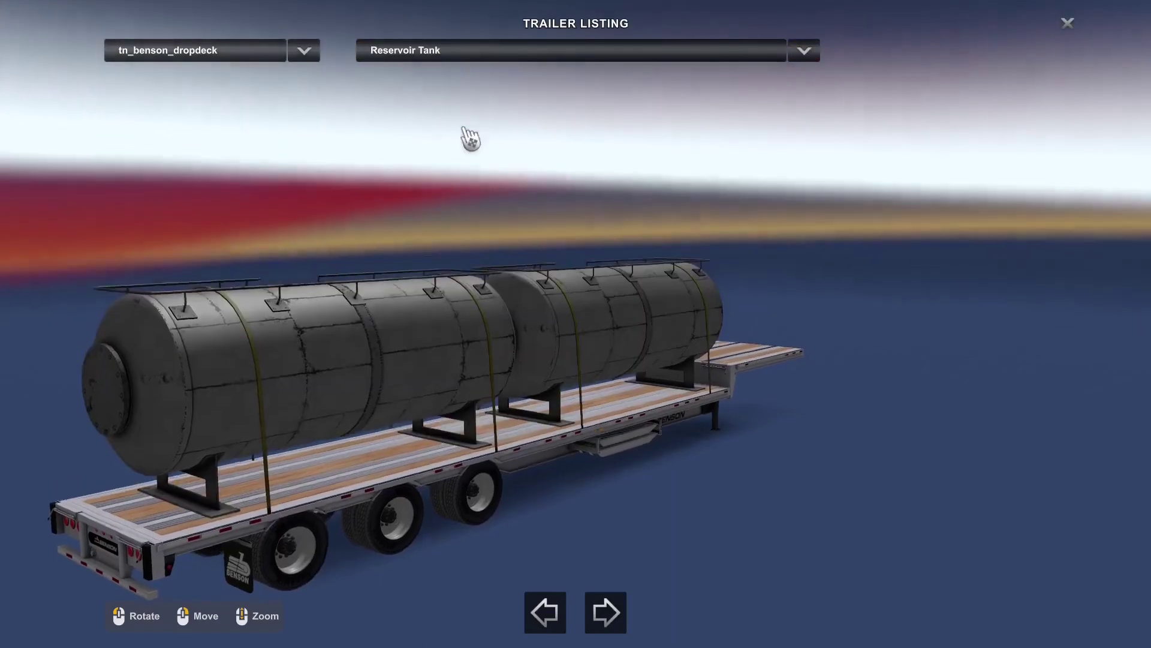
left_click(535, 56)
left_click(466, 219)
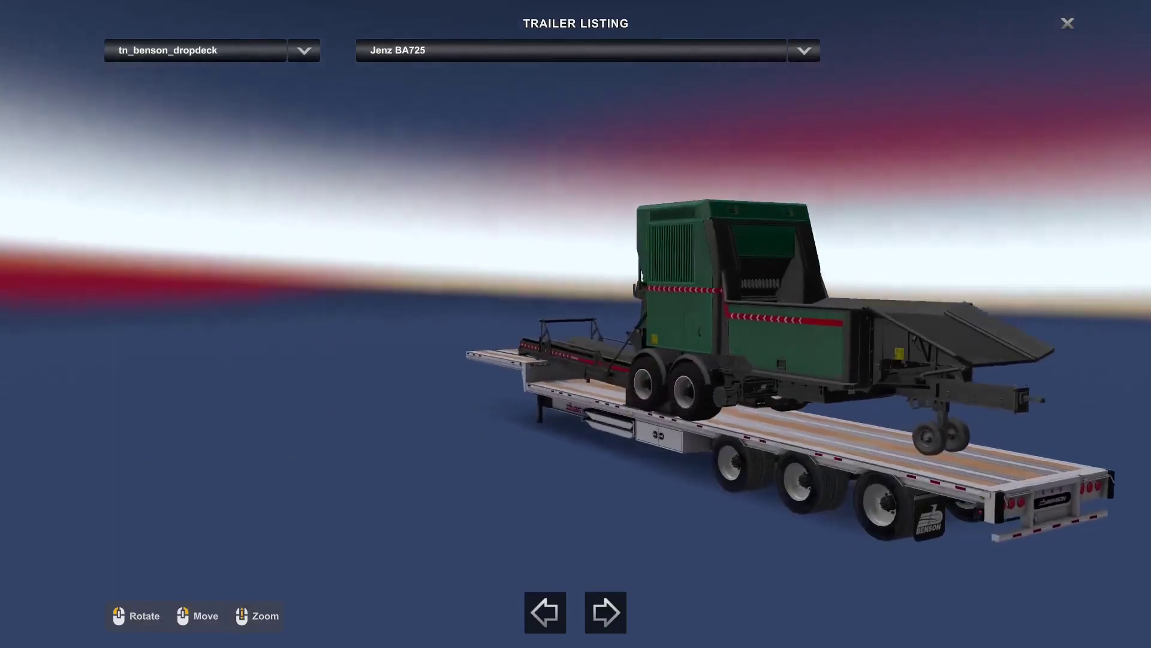
left_click(1069, 28)
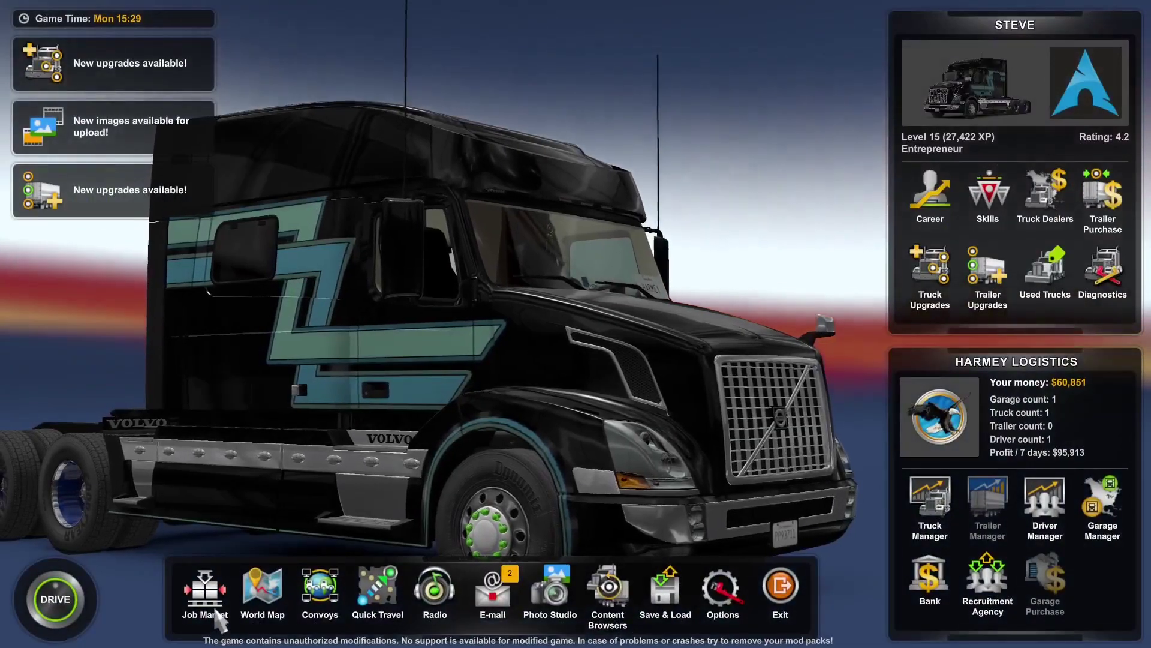
left_click(217, 619)
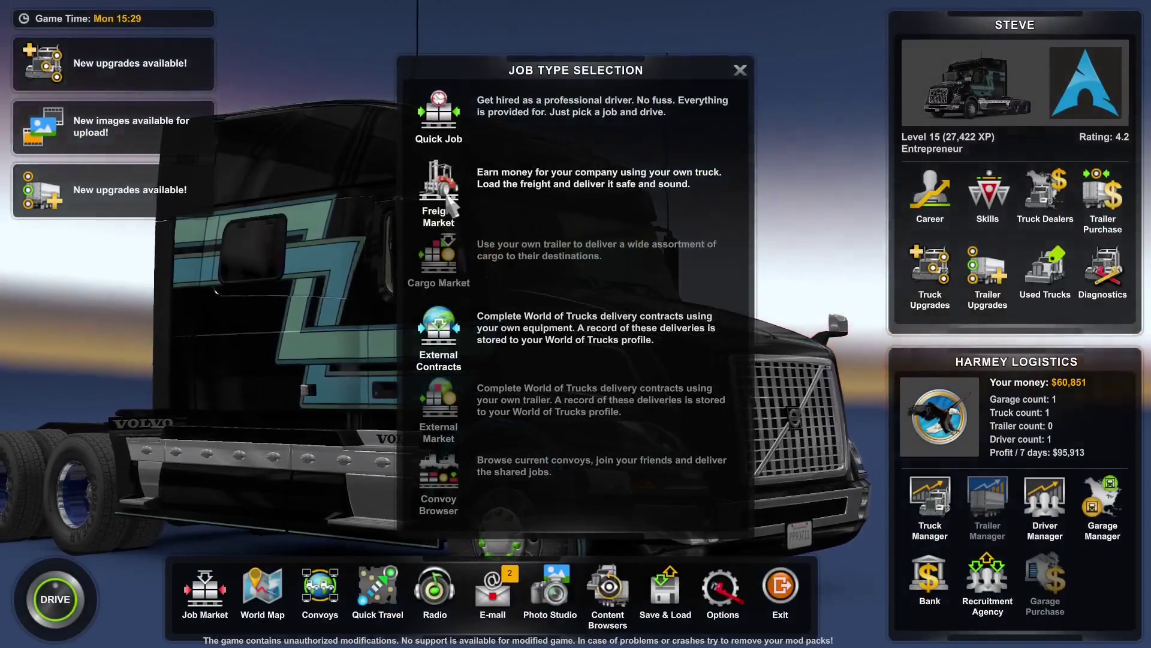